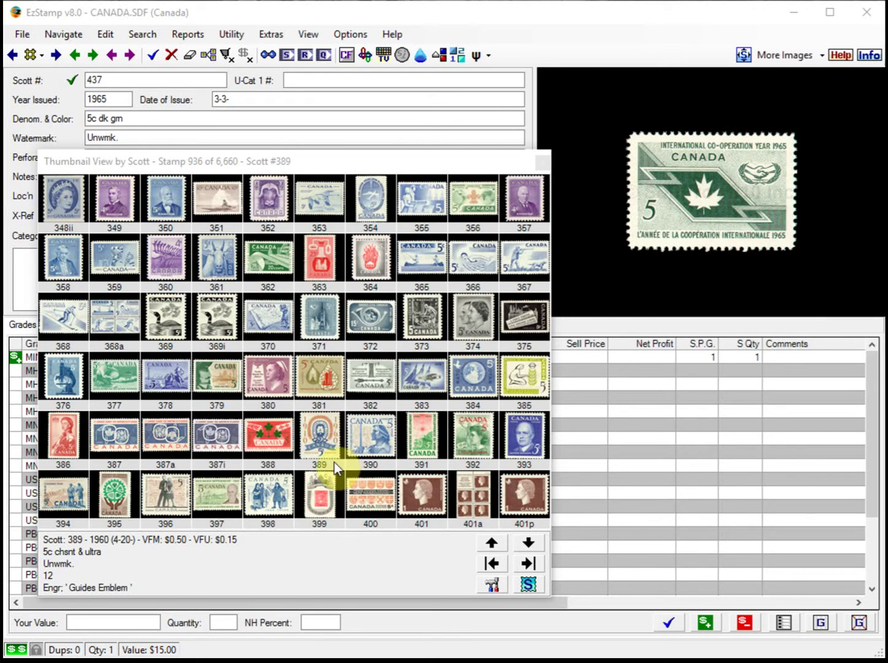
Close the thumbnail view to show the Scott 437 record with its $15.00 mint-sheet entry
{"action": "left_click", "coordinate": [543, 163]}
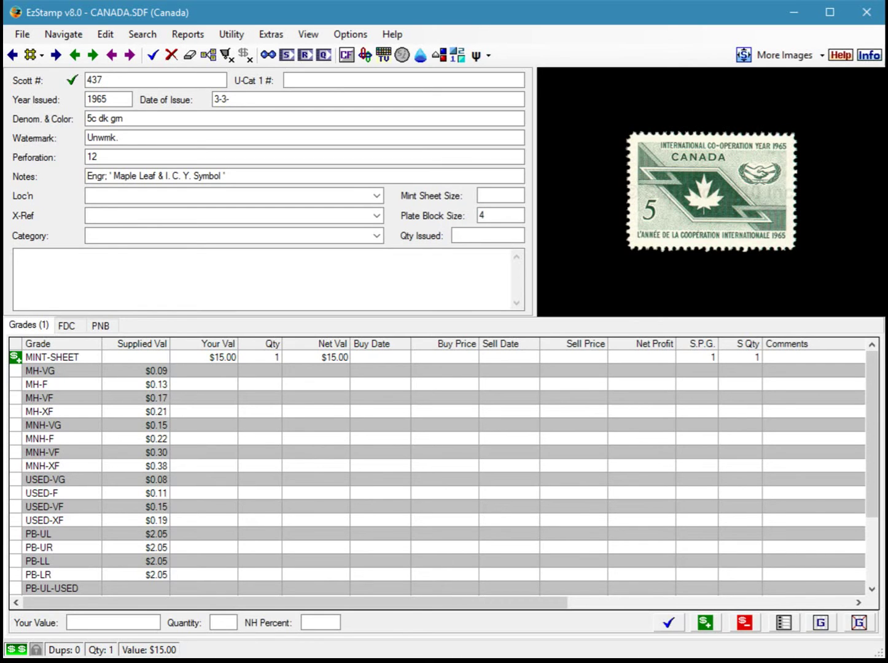
{"action": "left_click", "coordinate": [234, 38]}
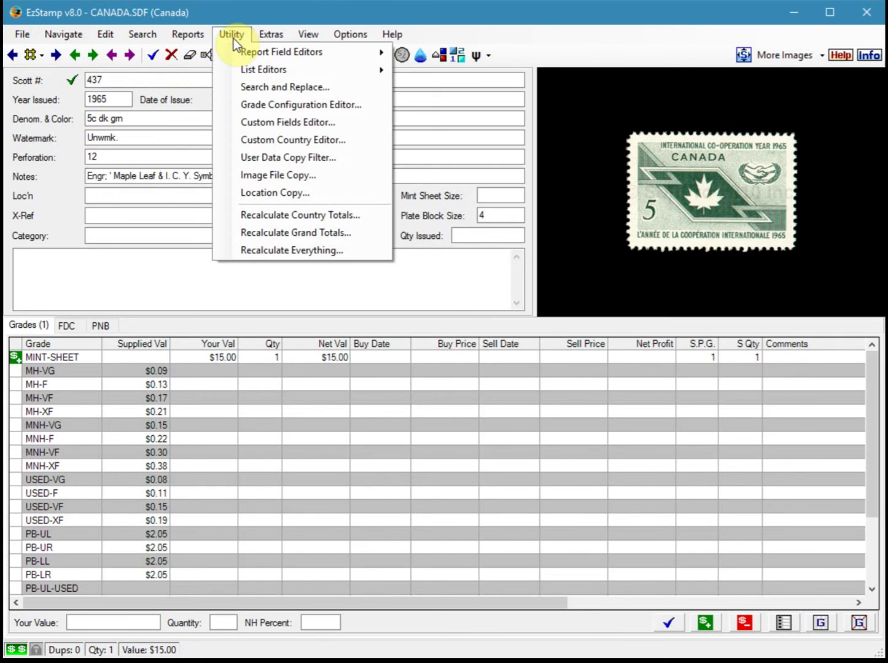
Create custom field MS_FV named 'Mint Sheet Face Value' with Currency data type
{"action": "left_click", "coordinate": [277, 123]}
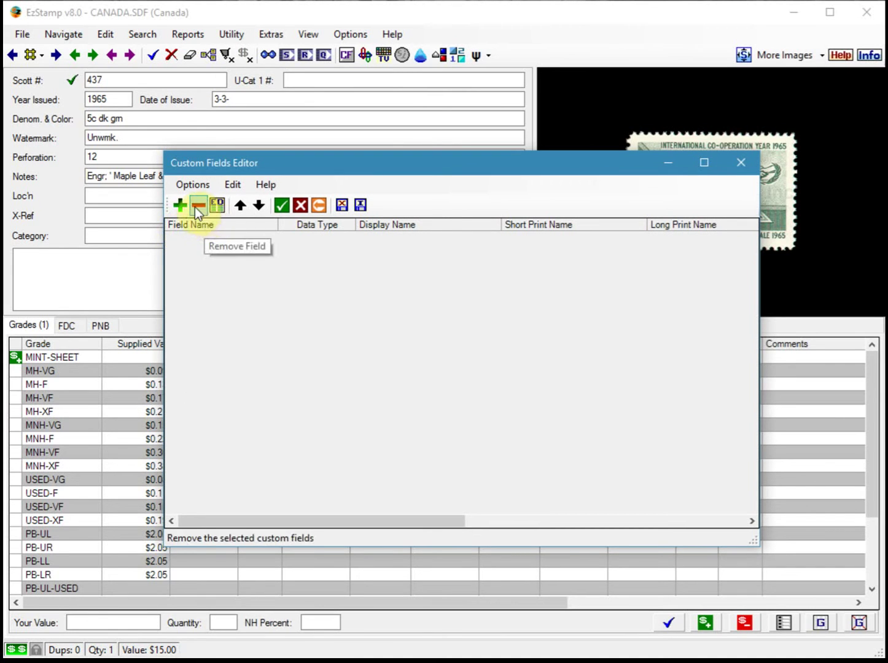
{"action": "left_click", "coordinate": [184, 207]}
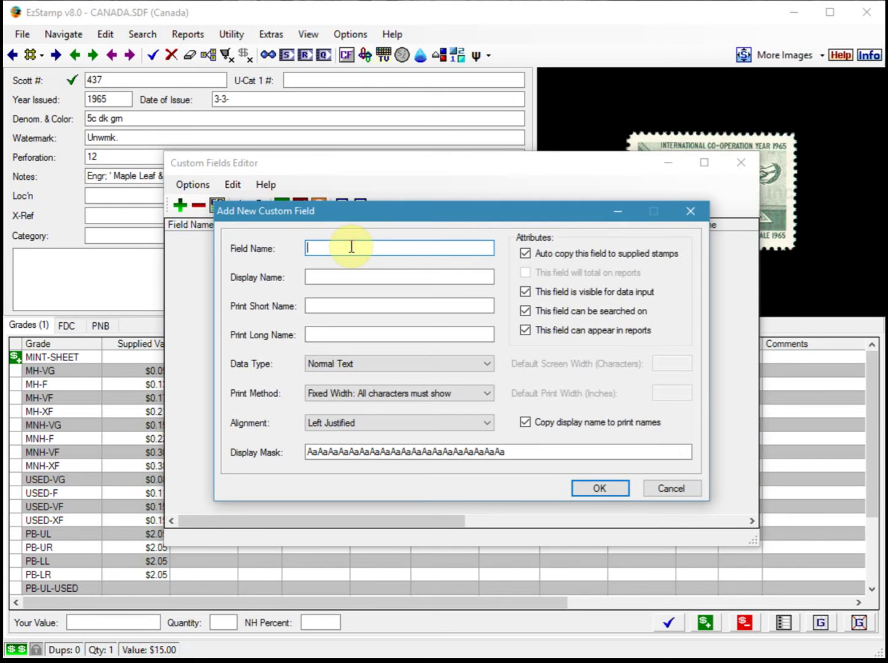
{"action": "type", "text": "MS "}
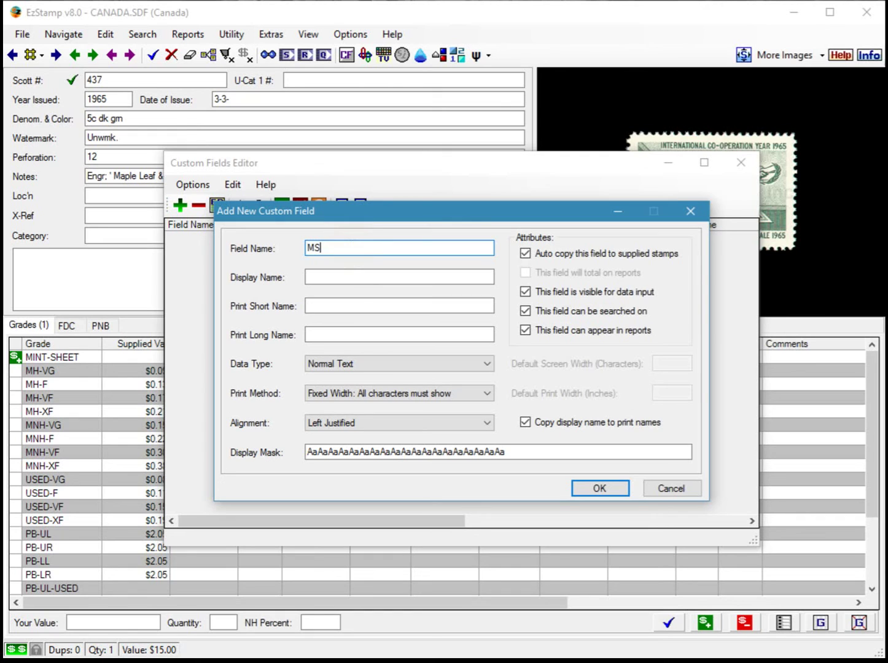
{"action": "type", "text": "FV"}
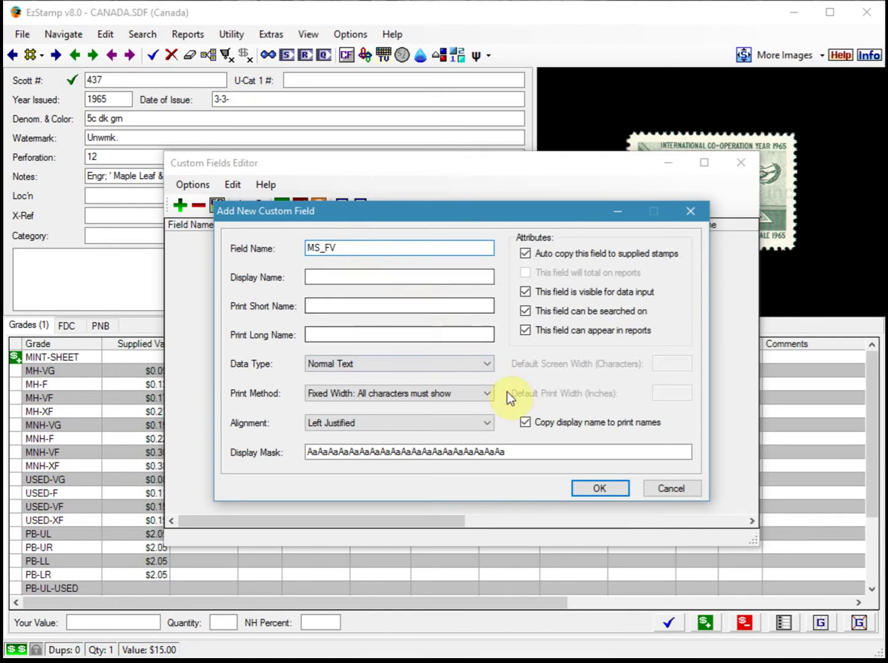
{"action": "left_click", "coordinate": [342, 281]}
{"action": "left_click", "coordinate": [338, 281]}
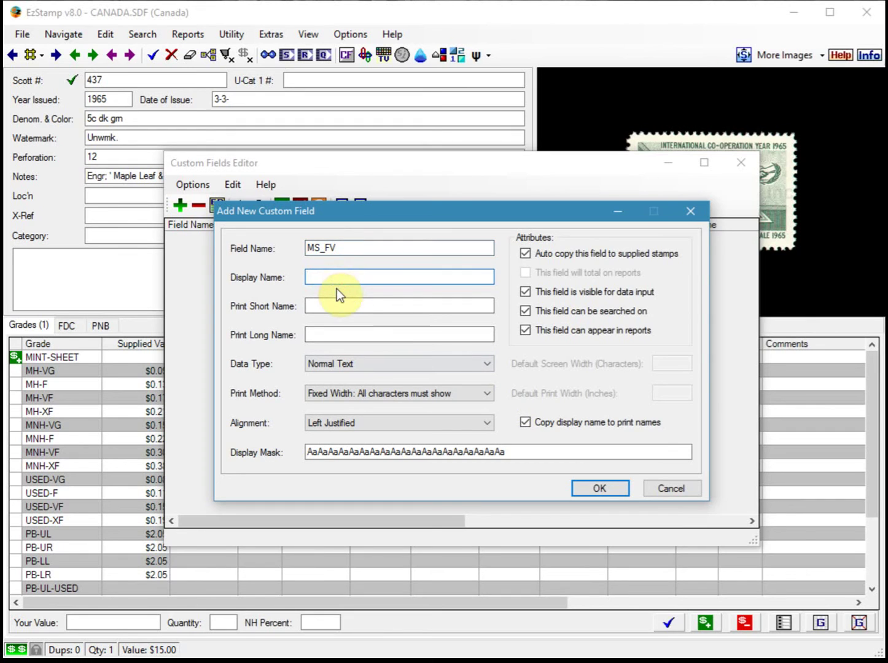
{"action": "type", "text": "Mint Sheet "}
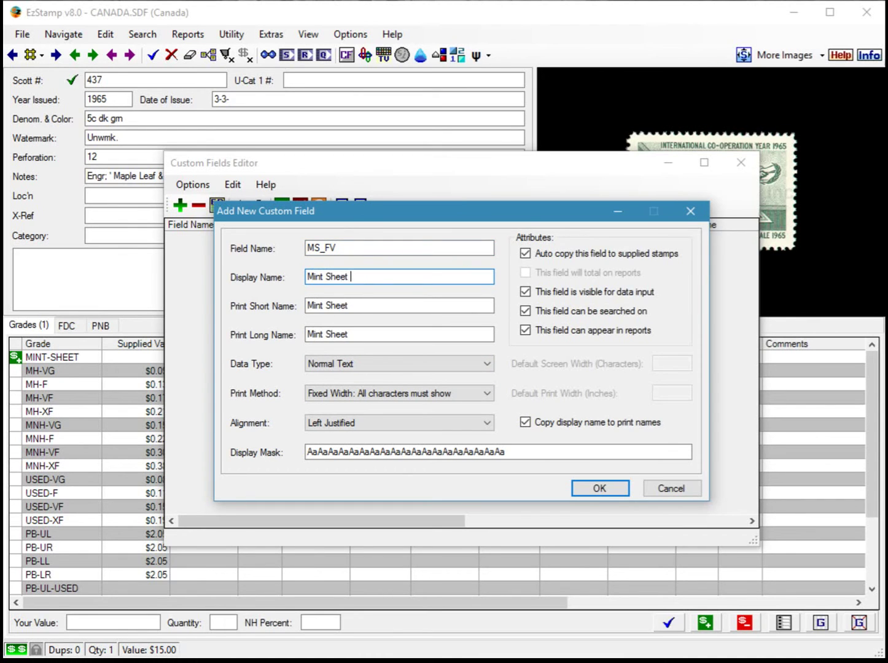
{"action": "type", "text": "Face Value"}
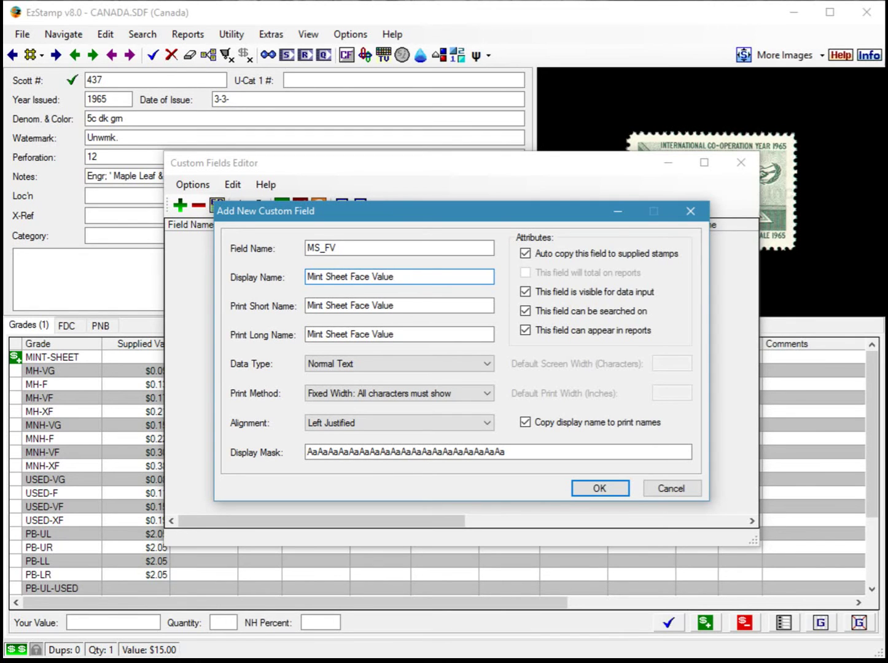
{"action": "left_click", "coordinate": [352, 364]}
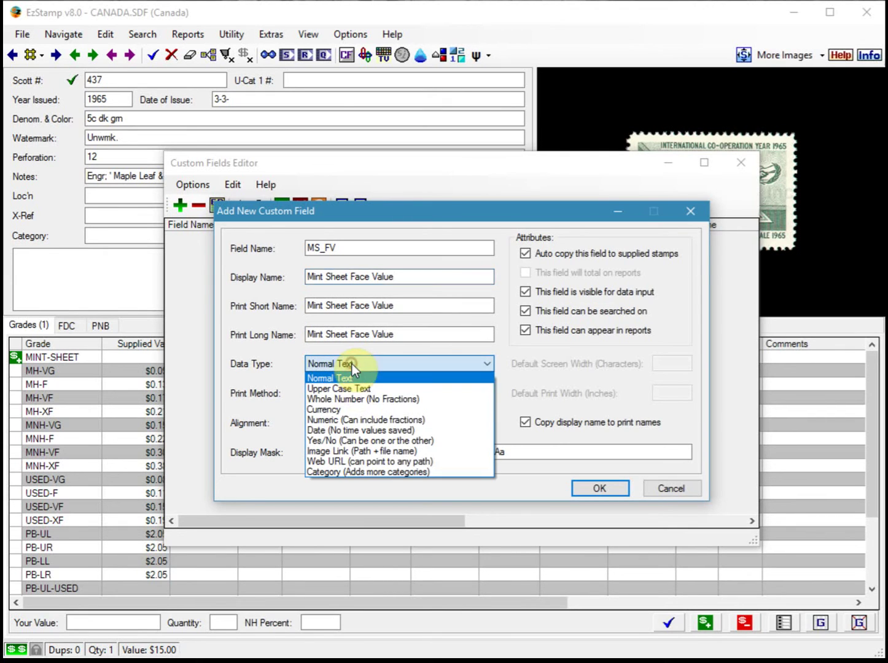
{"action": "left_click", "coordinate": [337, 409]}
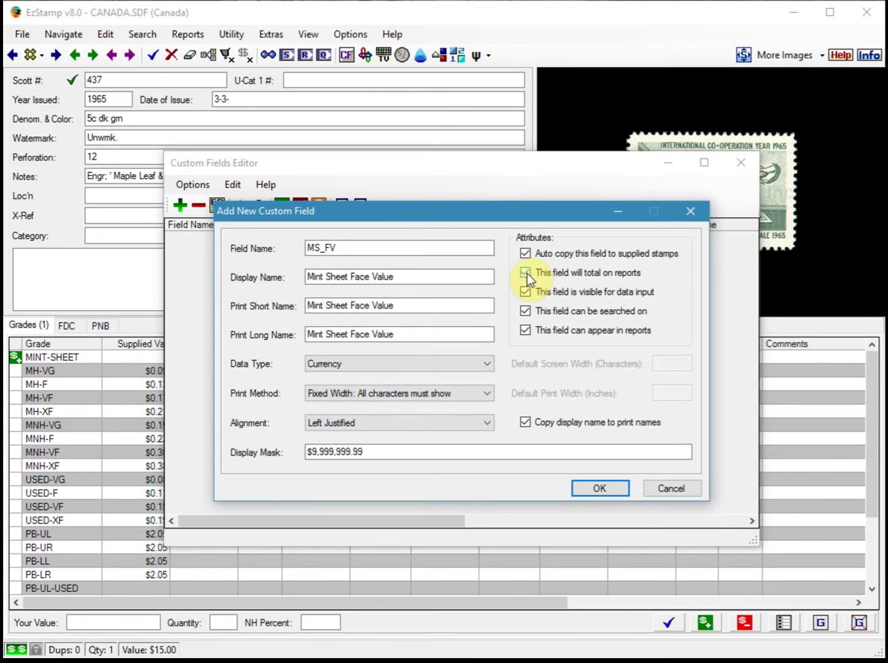
{"action": "left_click", "coordinate": [597, 488]}
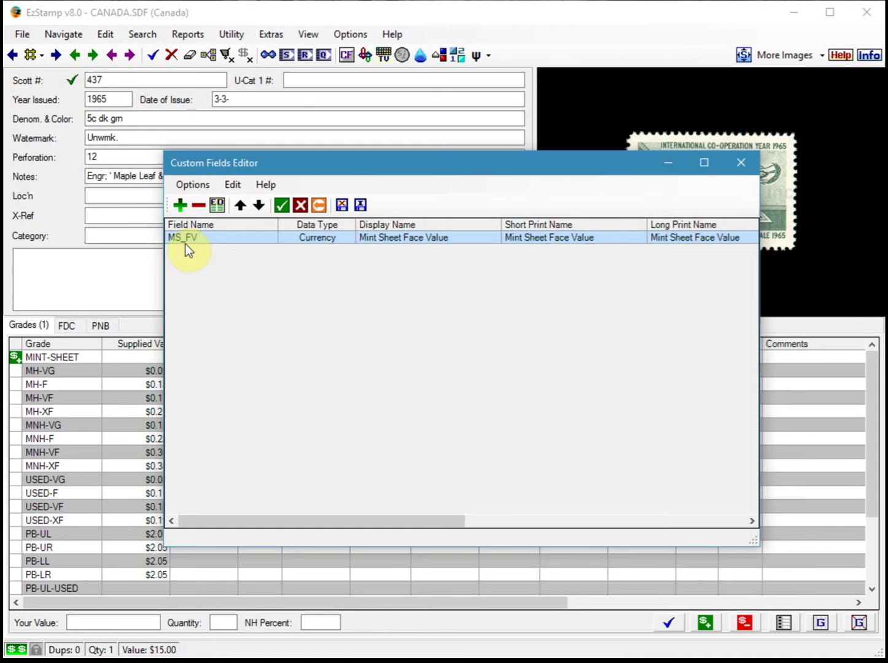
Save the new field and show the Custom Fields window lower over the record
{"action": "left_click", "coordinate": [281, 206]}
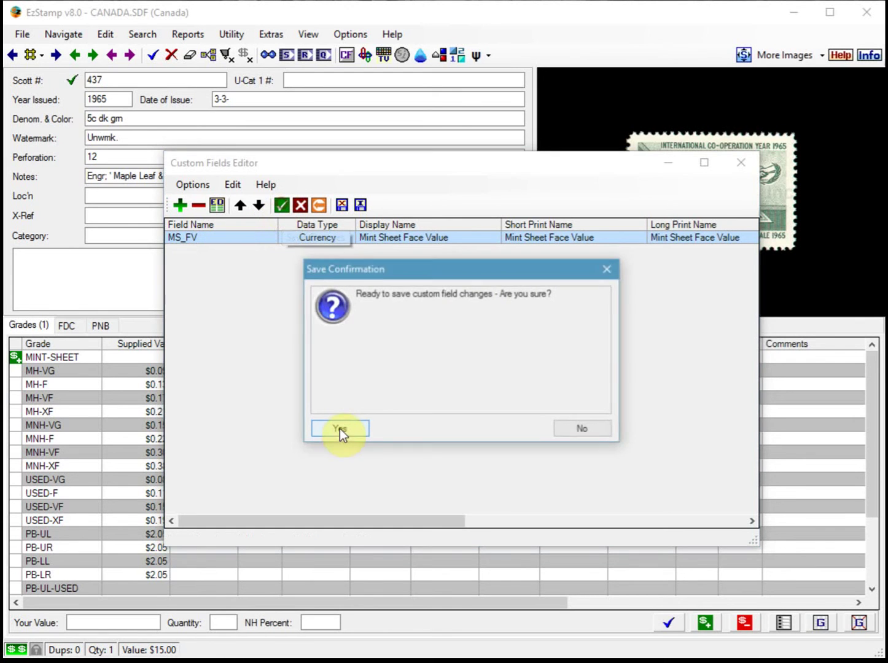
{"action": "left_click", "coordinate": [336, 428]}
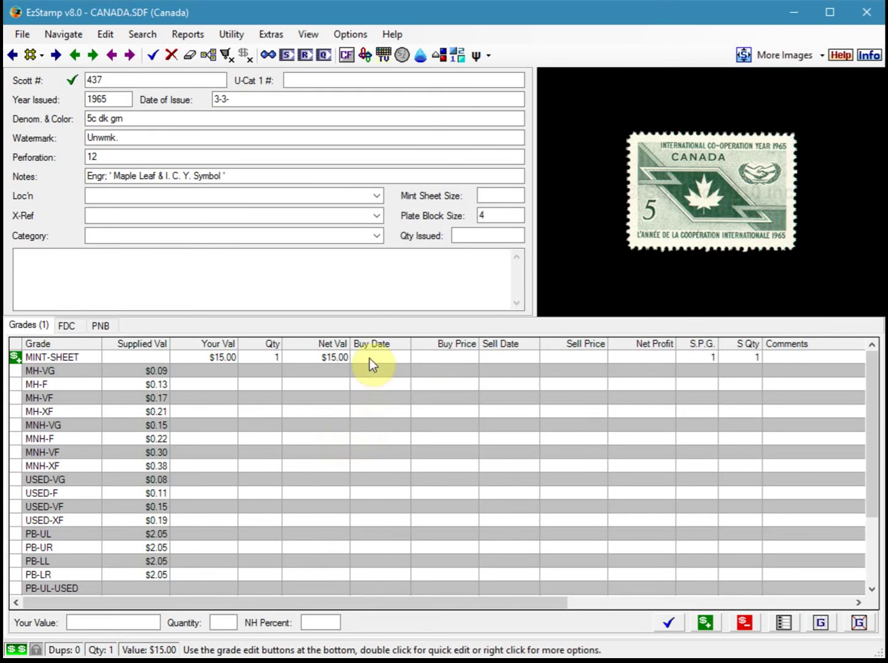
{"action": "left_click", "coordinate": [309, 35]}
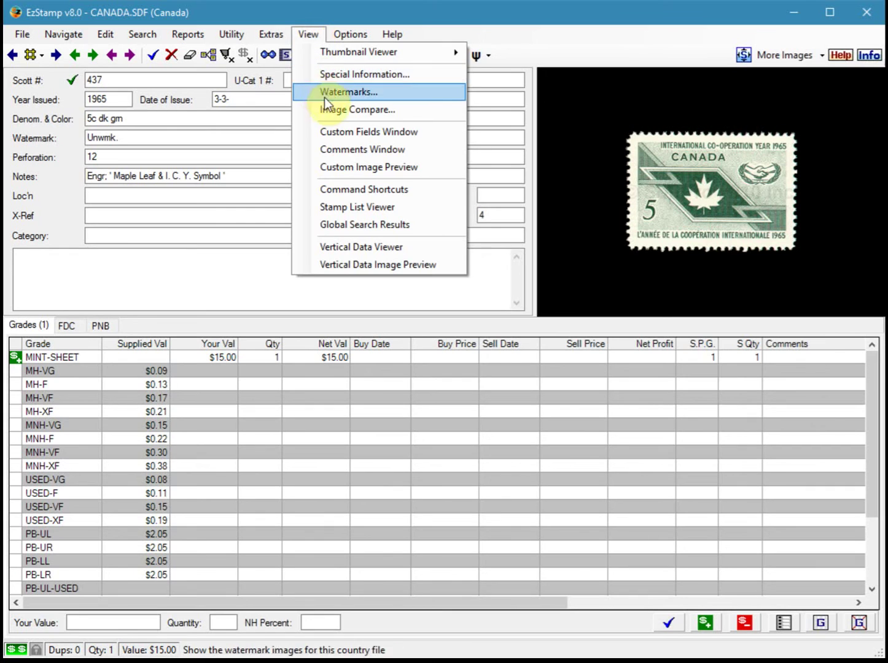
{"action": "left_click", "coordinate": [360, 136]}
{"action": "left_click_drag", "start_coordinate": [591, 260], "coordinate": [627, 379]}
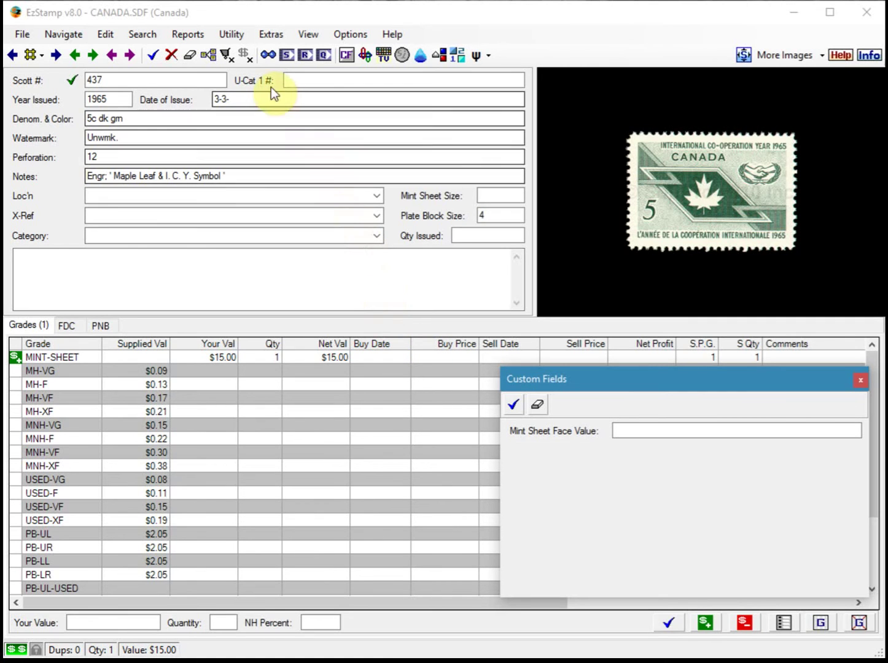
{"action": "left_click", "coordinate": [199, 35]}
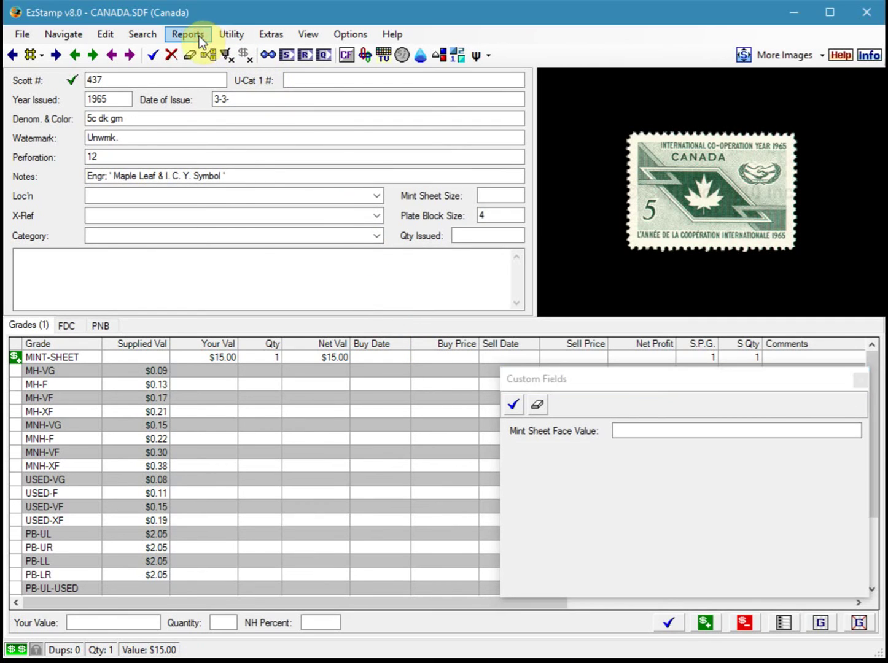
Run the Mint Sheets Report, review five sheets totalling $95.00, then close it
{"action": "left_click", "coordinate": [199, 35]}
{"action": "mouse_move", "coordinate": [282, 52]}
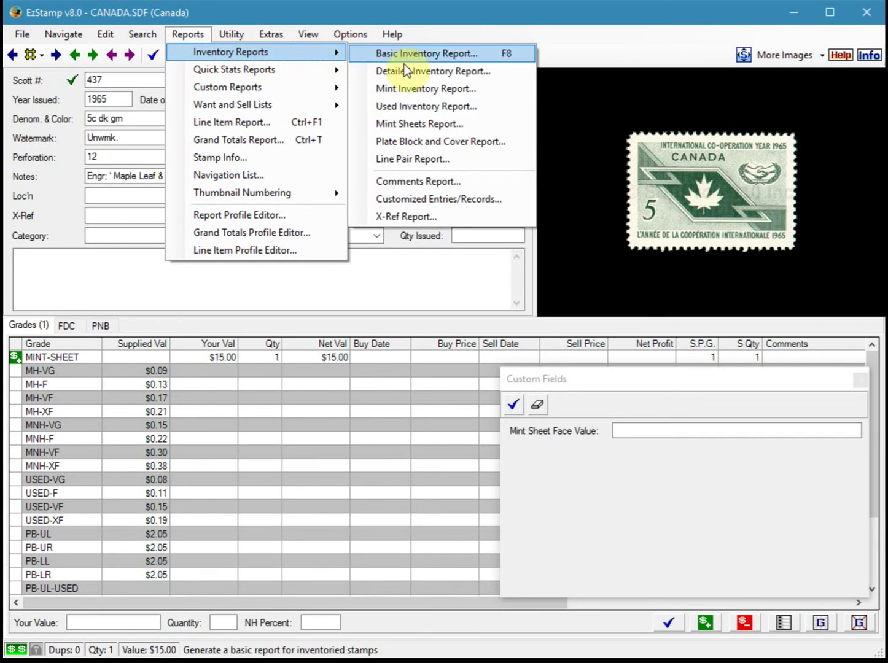
{"action": "left_click", "coordinate": [419, 125]}
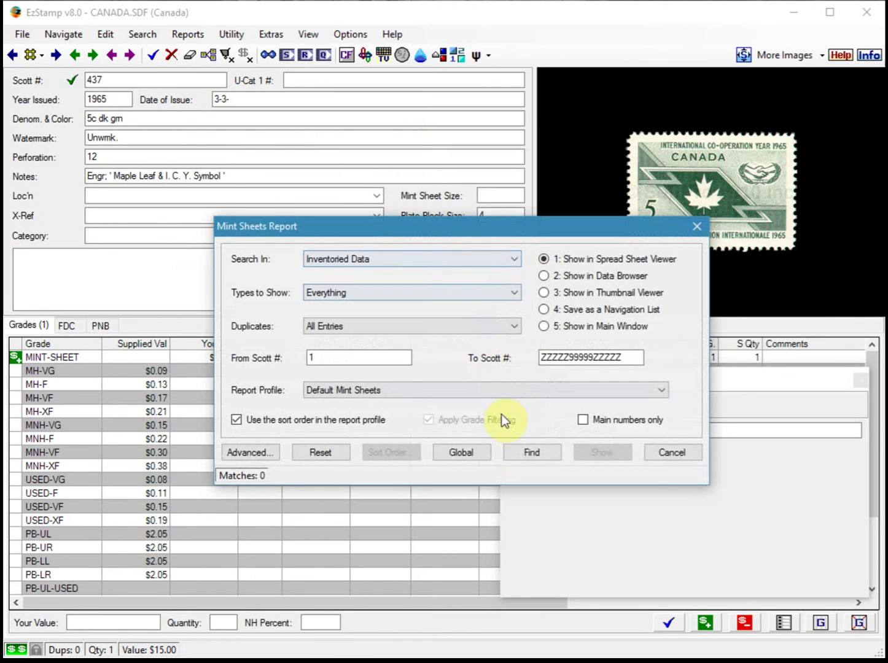
{"action": "left_click", "coordinate": [527, 453]}
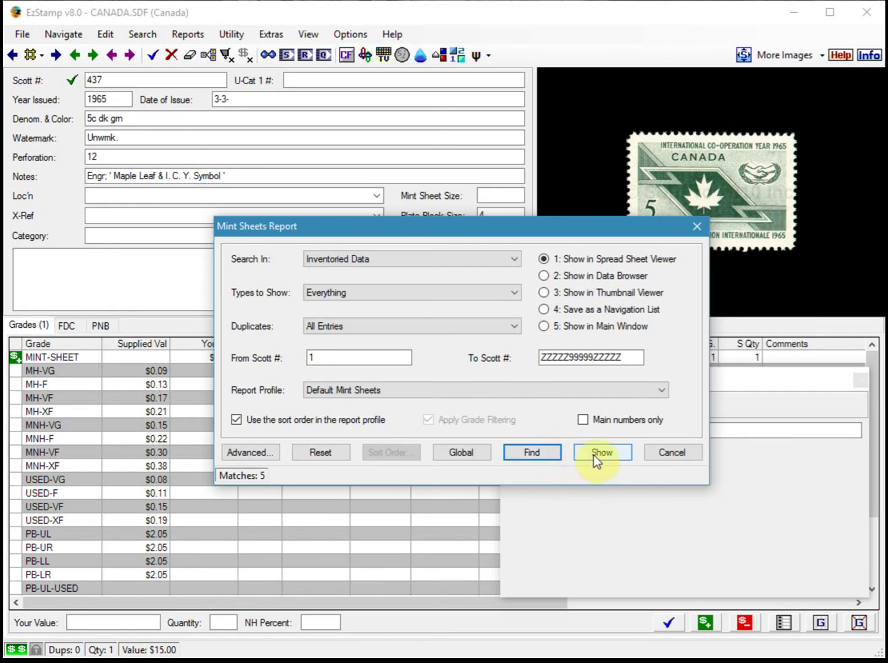
{"action": "left_click", "coordinate": [591, 455]}
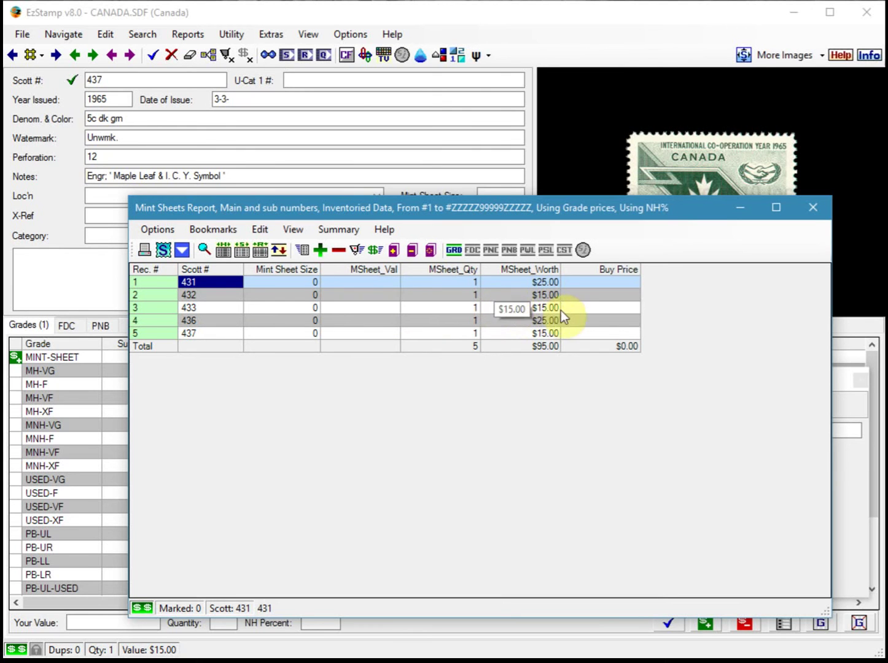
{"action": "left_click", "coordinate": [815, 207]}
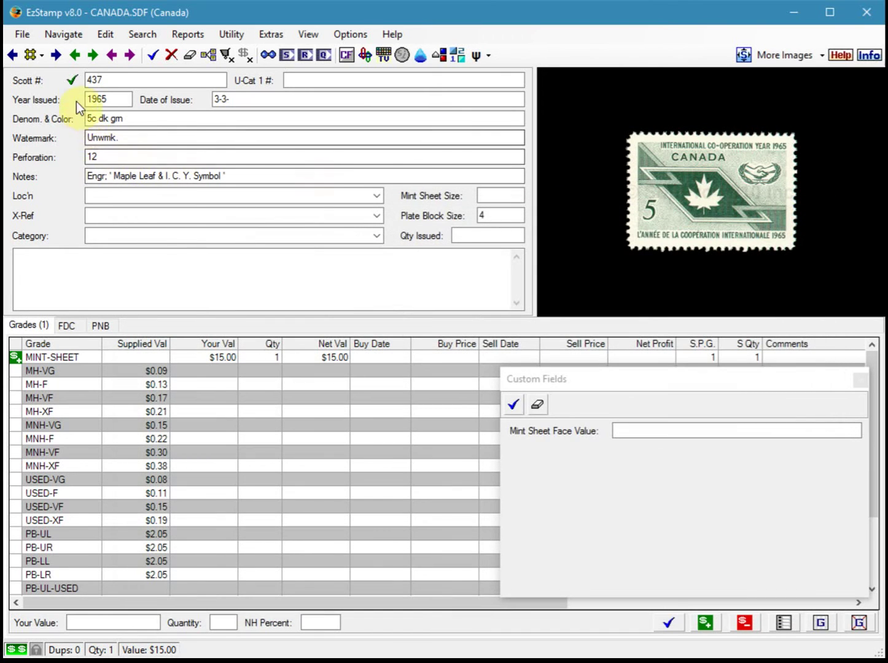
Go back to Scott 431 and save its Mint Sheet Face Value as $2.50
{"action": "left_click", "coordinate": [78, 57]}
{"action": "left_click", "coordinate": [77, 57]}
{"action": "left_click", "coordinate": [78, 57]}
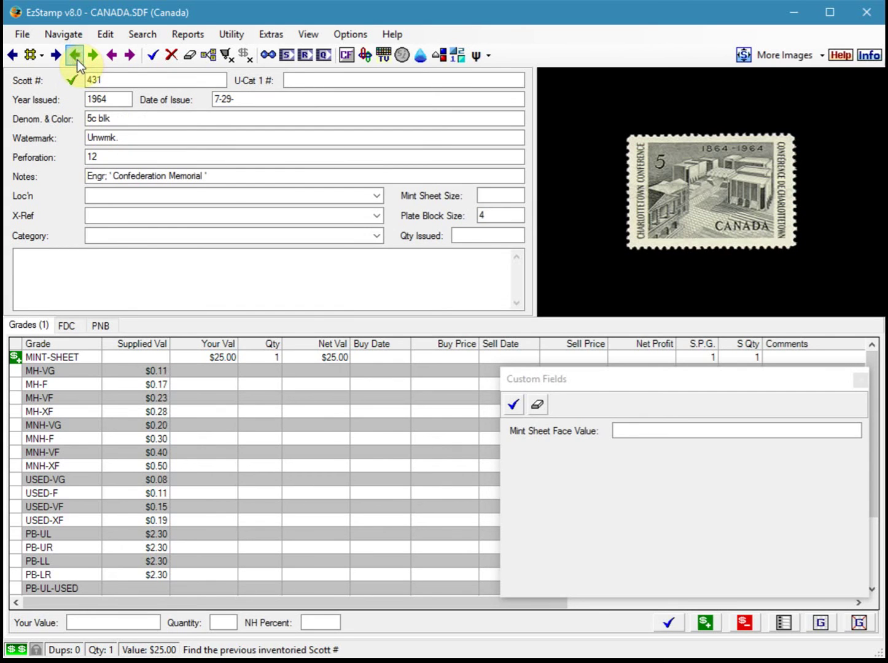
{"action": "left_click", "coordinate": [78, 60]}
{"action": "left_click", "coordinate": [463, 430]}
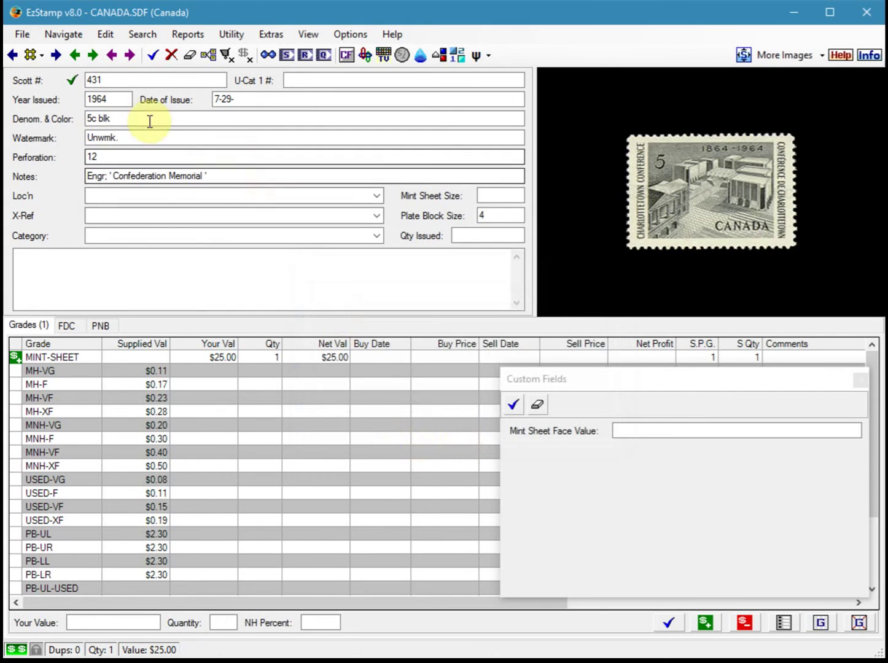
{"action": "left_click", "coordinate": [629, 432]}
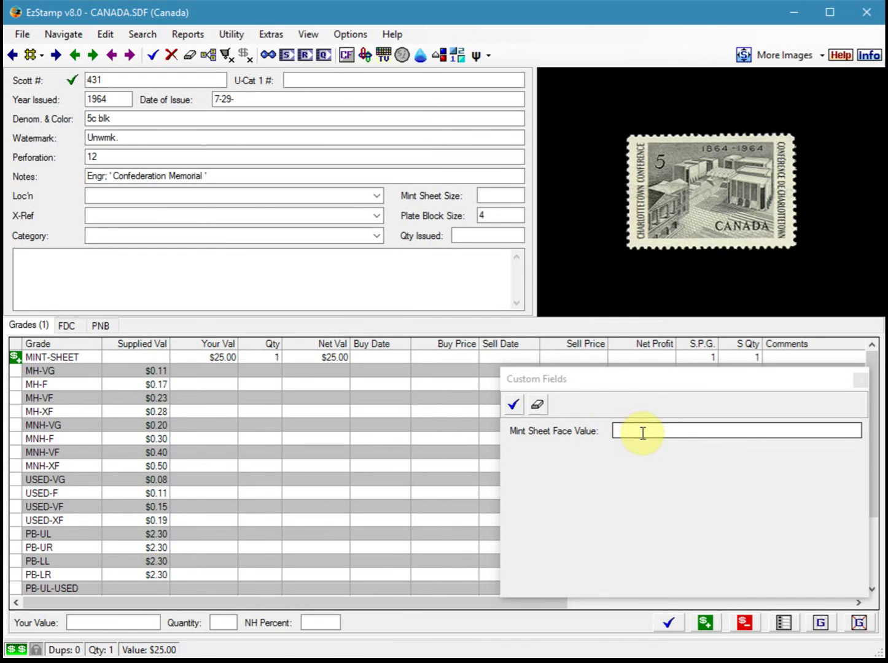
{"action": "left_click", "coordinate": [643, 433]}
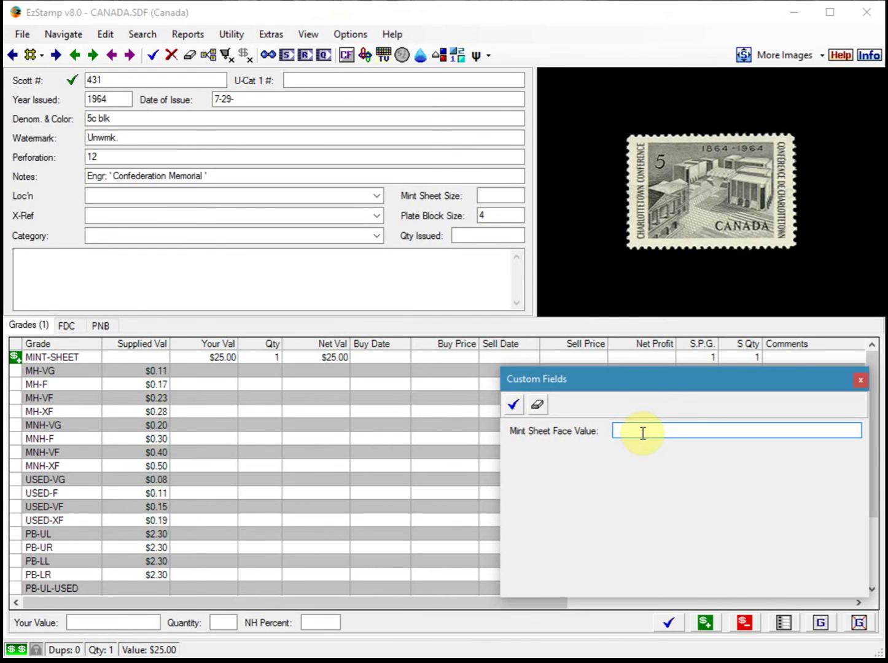
{"action": "type", "text": "2.50"}
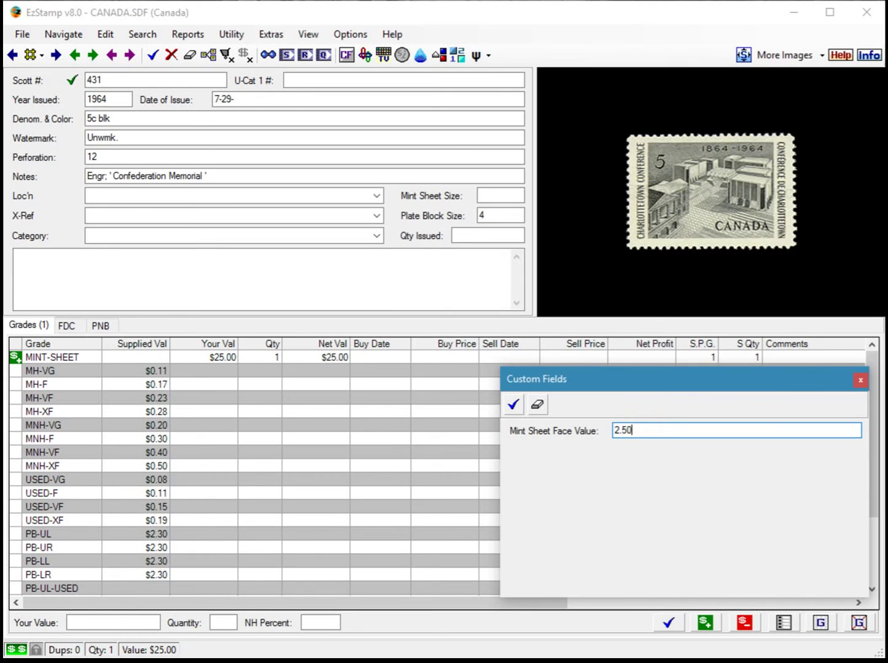
{"action": "left_click", "coordinate": [509, 403]}
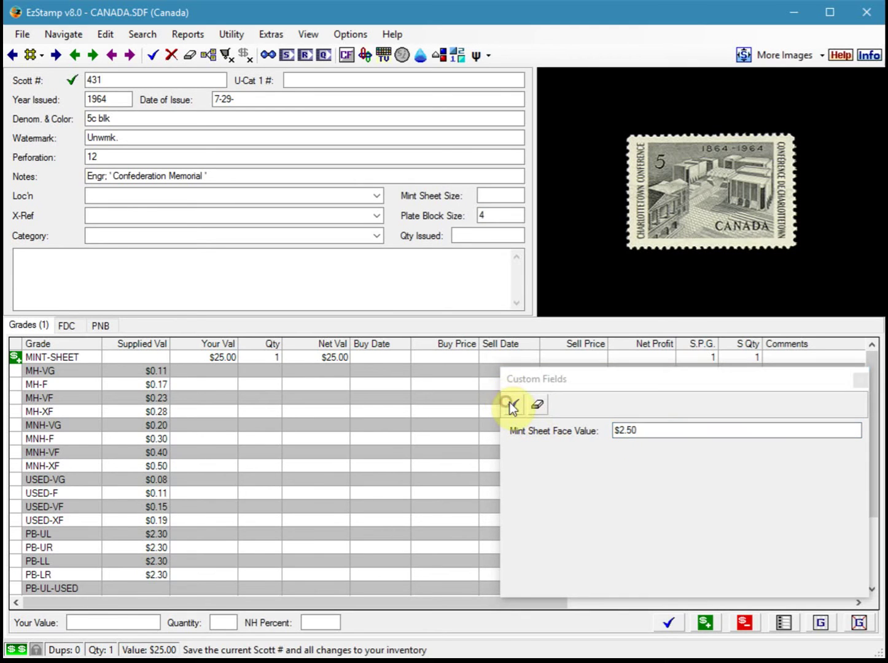
Save $2.50 face values for Scott 432 and Scott 433
{"action": "left_click", "coordinate": [93, 56]}
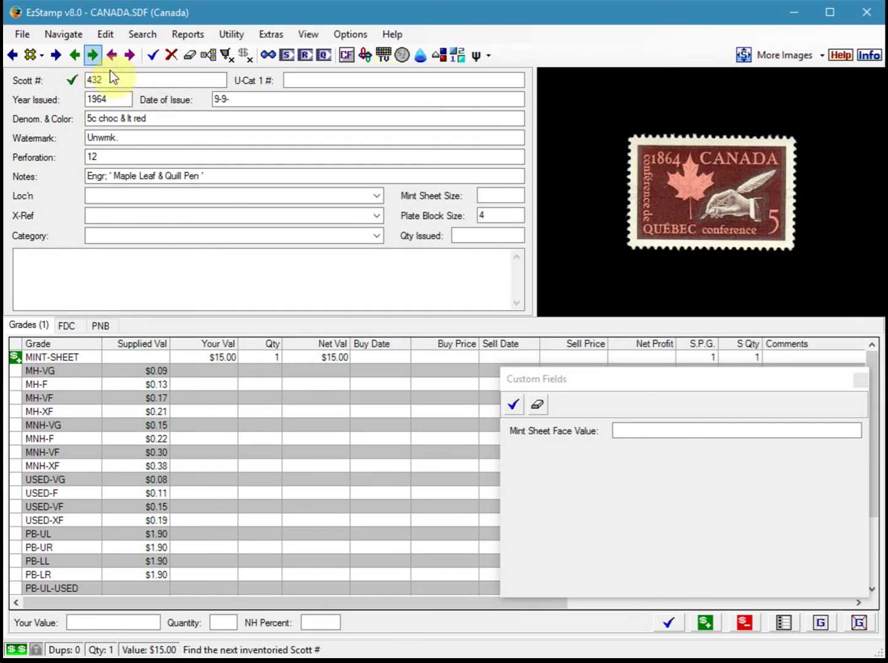
{"action": "left_click", "coordinate": [616, 430]}
{"action": "type", "text": "2.5"}
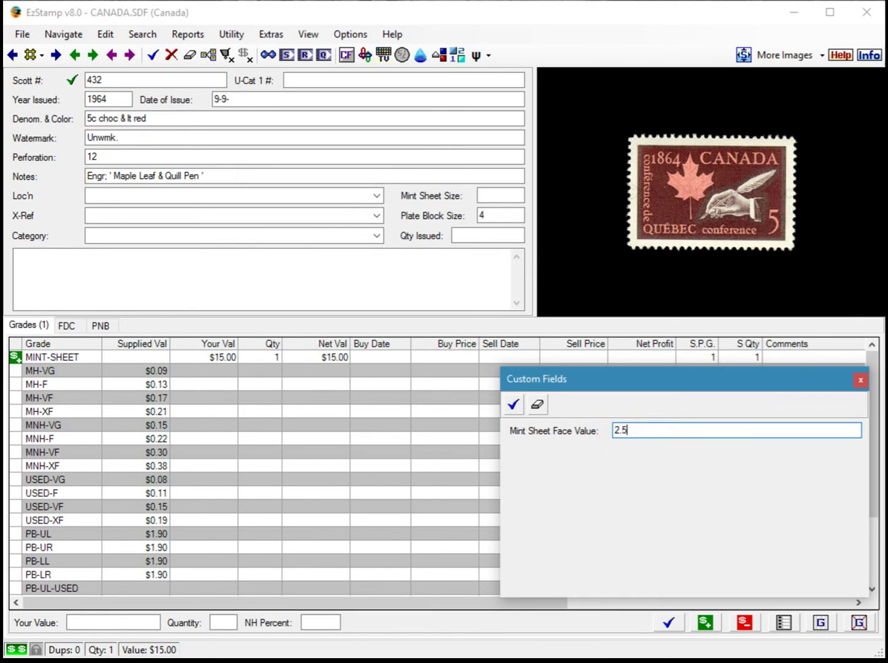
{"action": "left_click", "coordinate": [512, 403]}
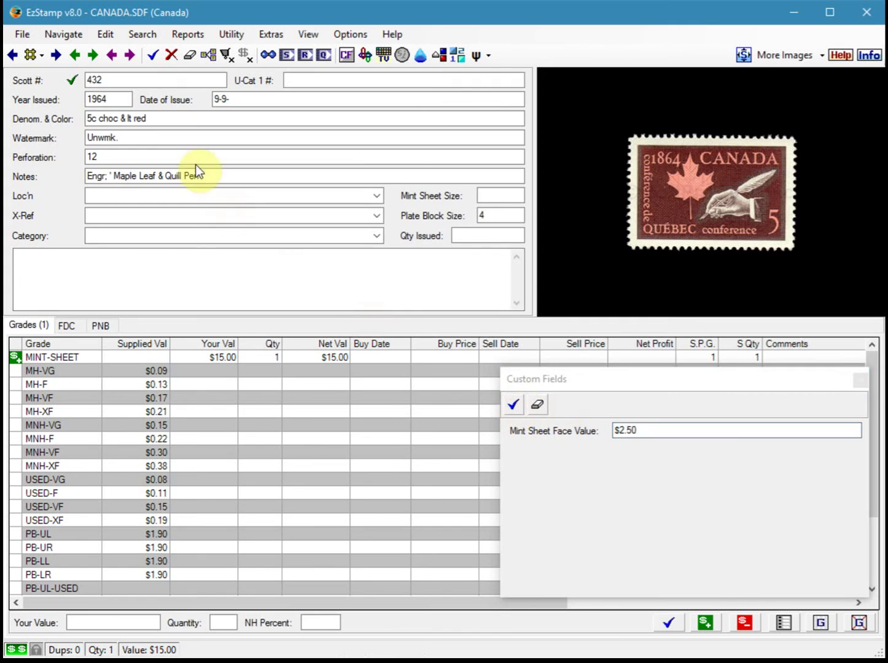
{"action": "left_click", "coordinate": [95, 56]}
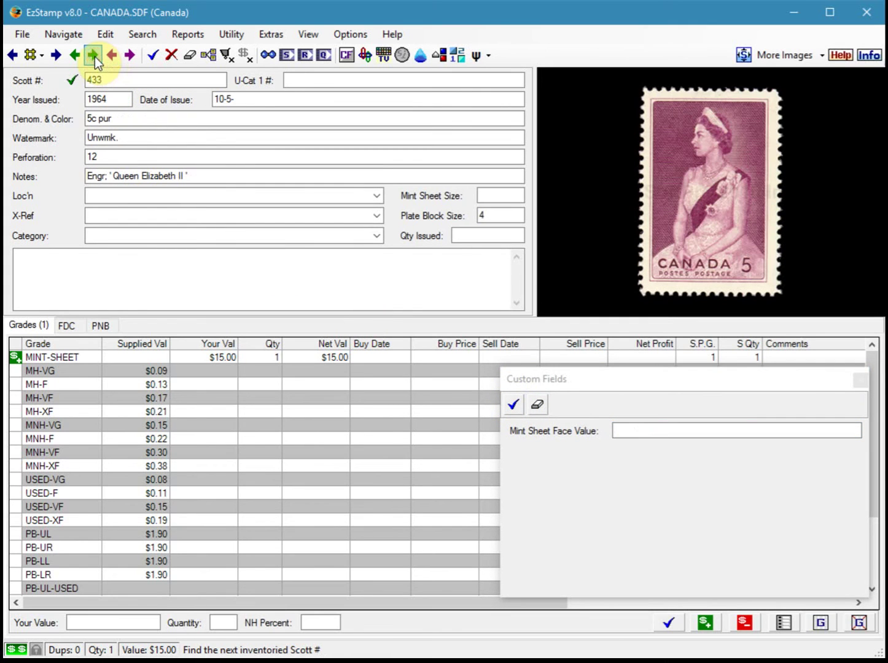
{"action": "left_click", "coordinate": [632, 430]}
{"action": "type", "text": "2.5"}
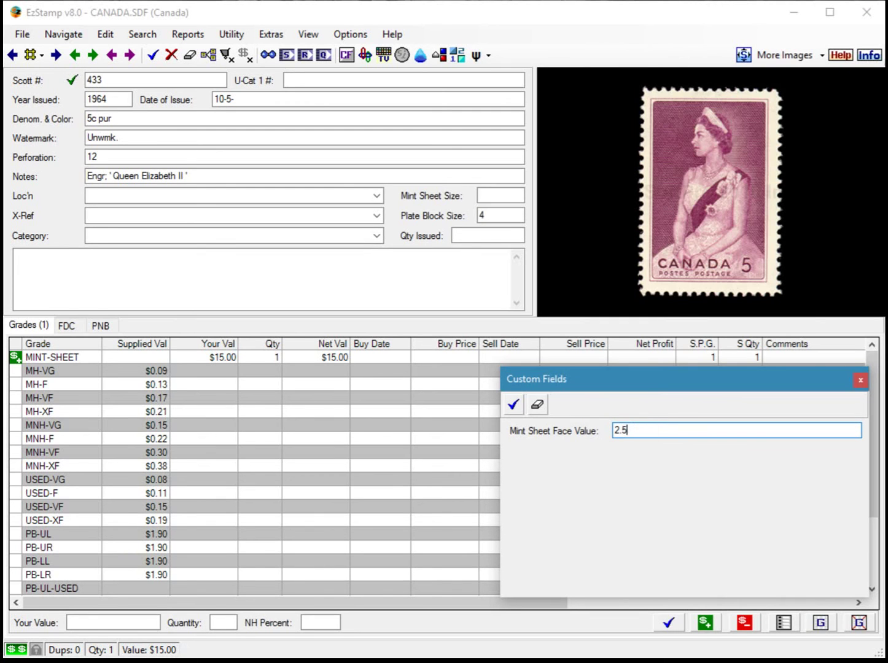
{"action": "left_click", "coordinate": [507, 404]}
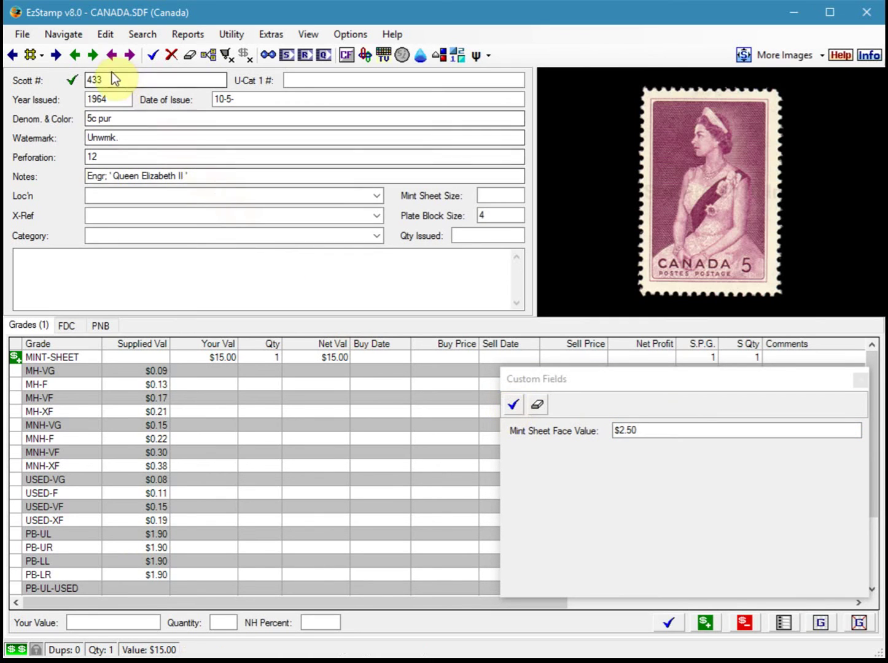
Save a $4.00 face value for Scott 436 and $2.50 for Scott 437
{"action": "left_click", "coordinate": [93, 56]}
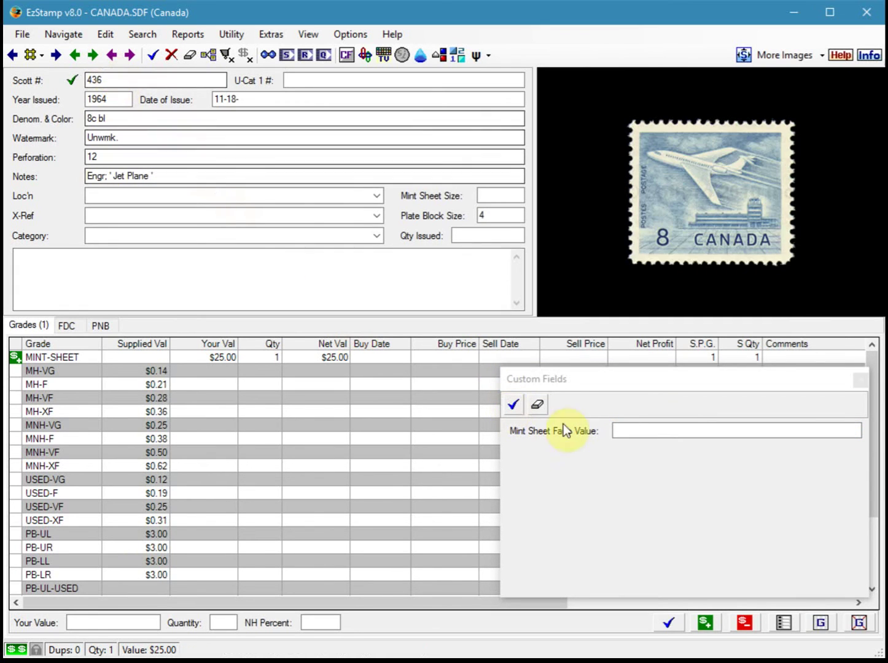
{"action": "left_click", "coordinate": [624, 430]}
{"action": "type", "text": "4.00"}
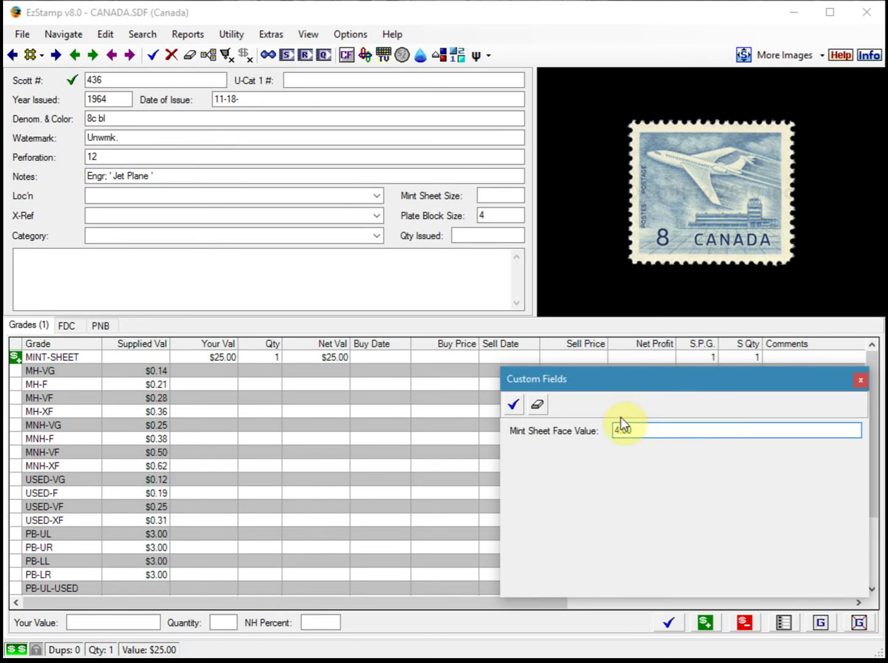
{"action": "left_click", "coordinate": [517, 403]}
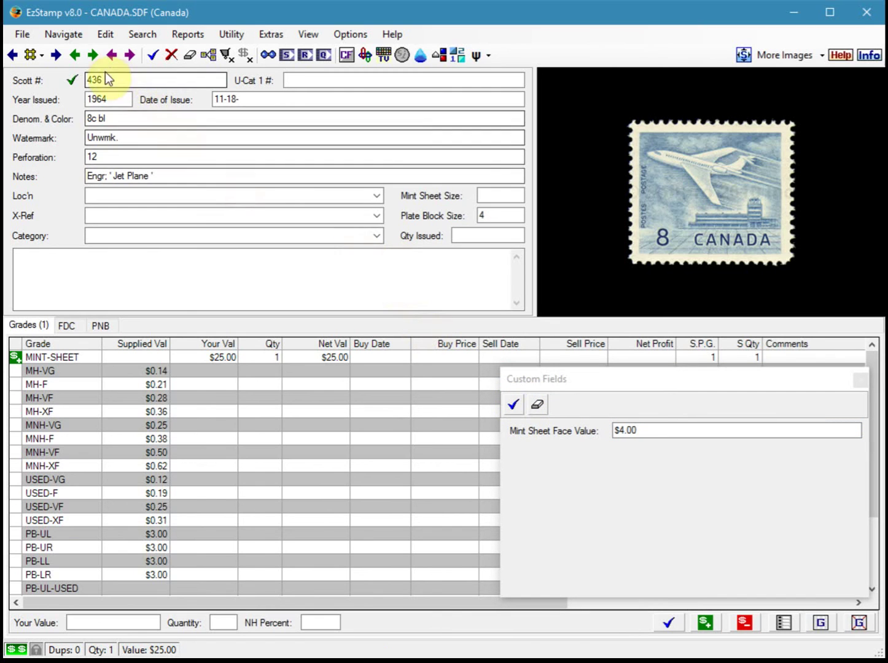
{"action": "left_click", "coordinate": [93, 54]}
{"action": "left_click", "coordinate": [633, 428]}
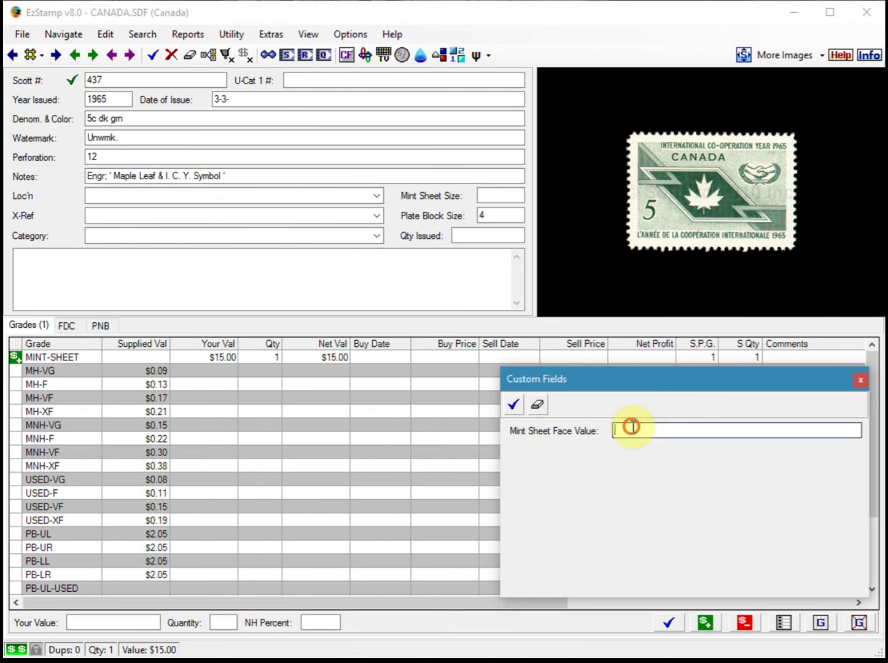
{"action": "type", "text": "2.50"}
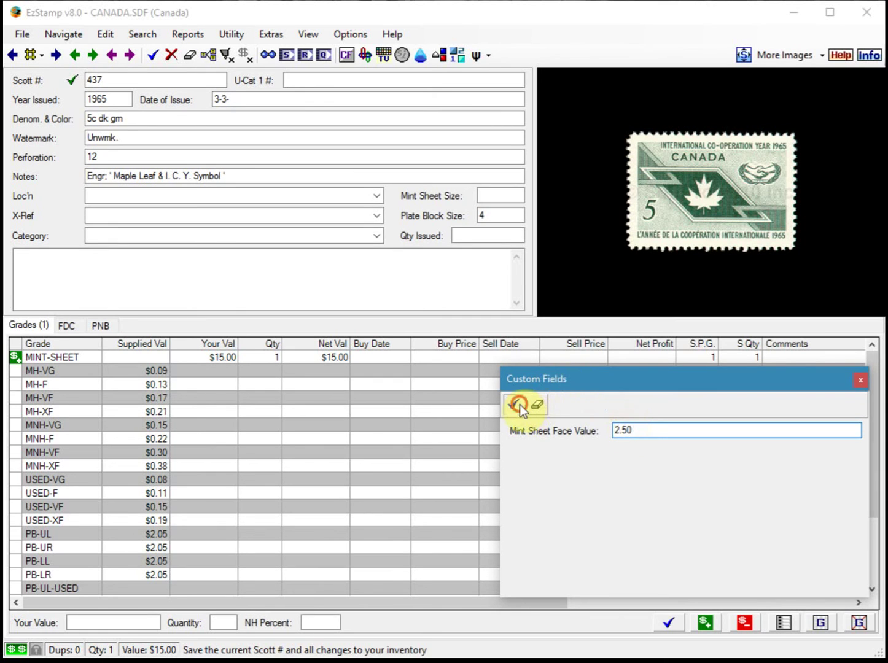
{"action": "left_click", "coordinate": [516, 405]}
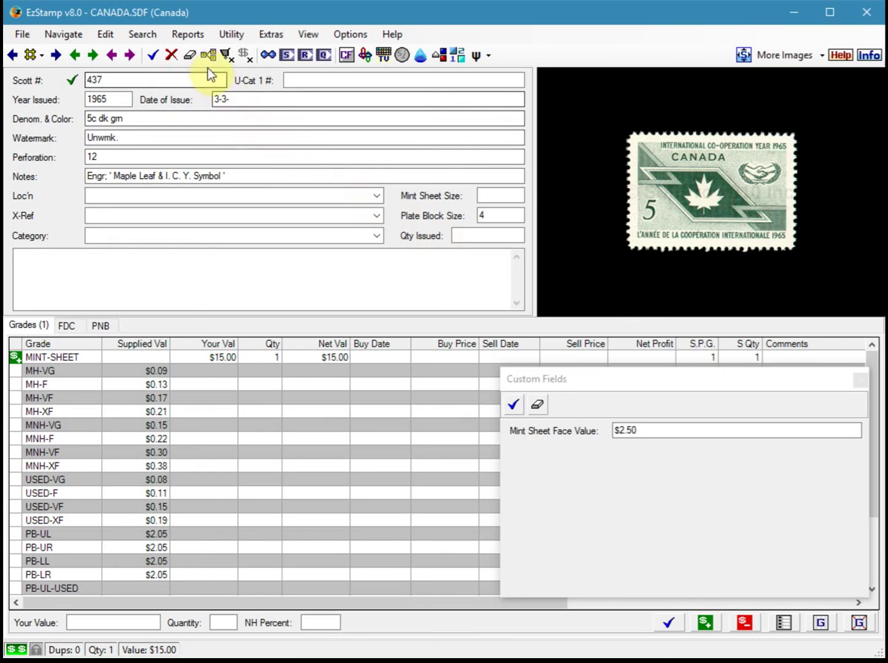
Open the Report Profile Editor and load the Default Mint Sheets supplied profile
{"action": "left_click", "coordinate": [199, 34]}
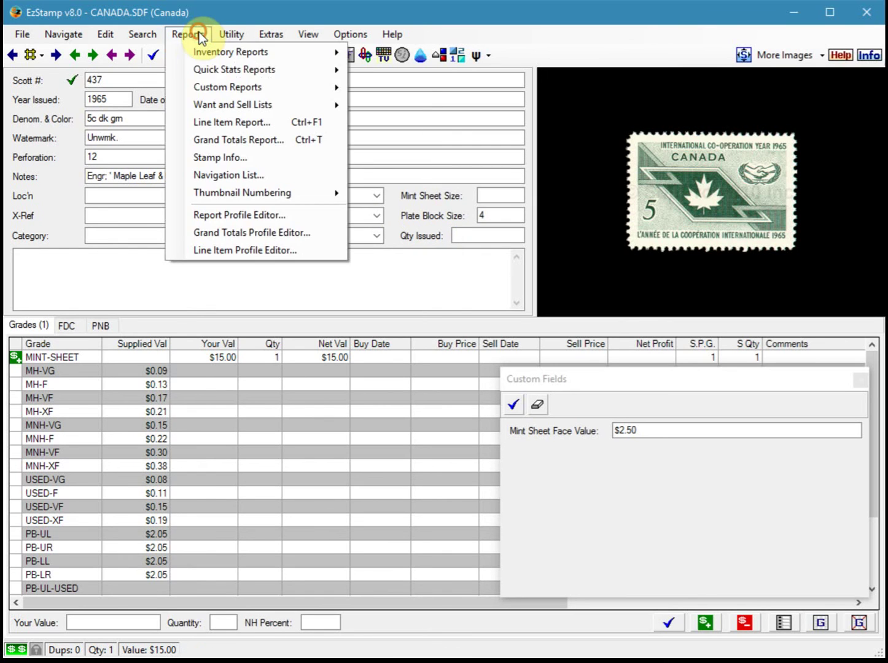
{"action": "left_click", "coordinate": [242, 217]}
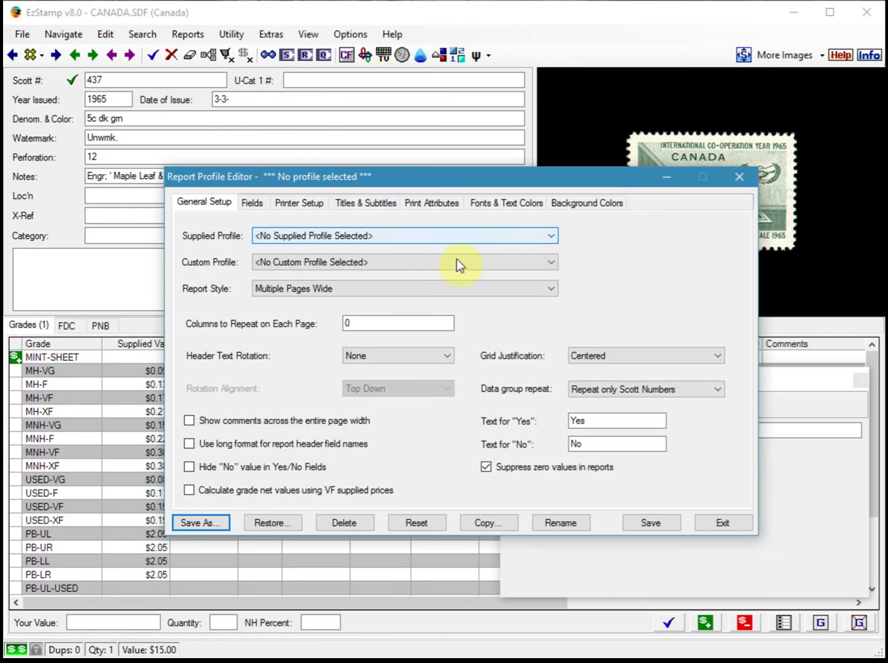
{"action": "left_click", "coordinate": [358, 236]}
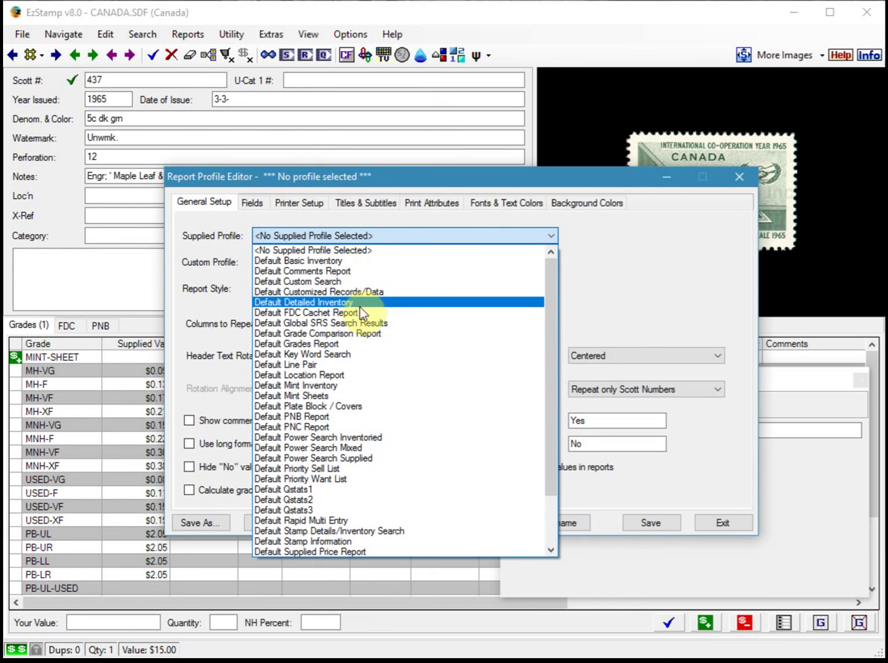
{"action": "left_click", "coordinate": [313, 397]}
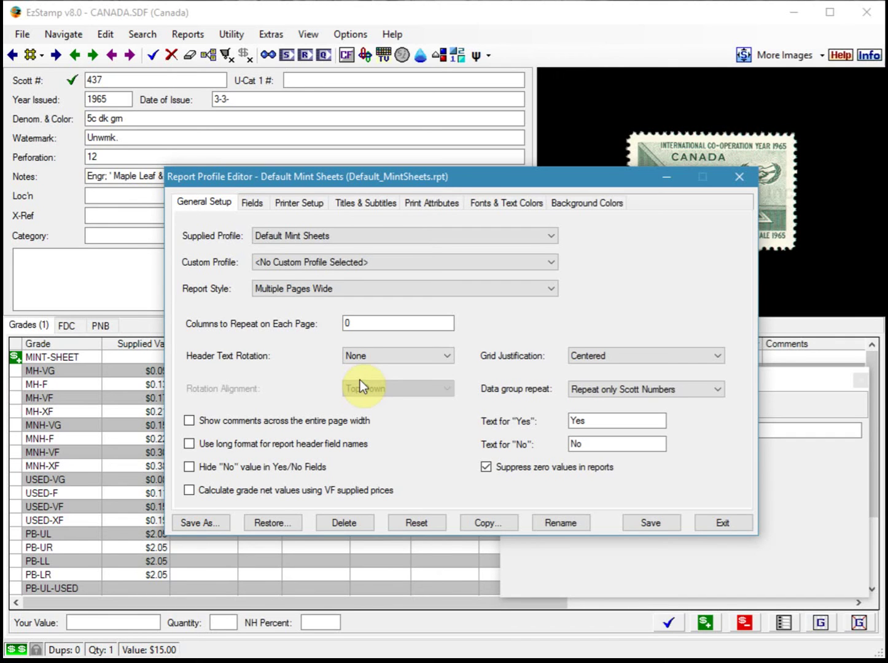
{"action": "left_click", "coordinate": [304, 264]}
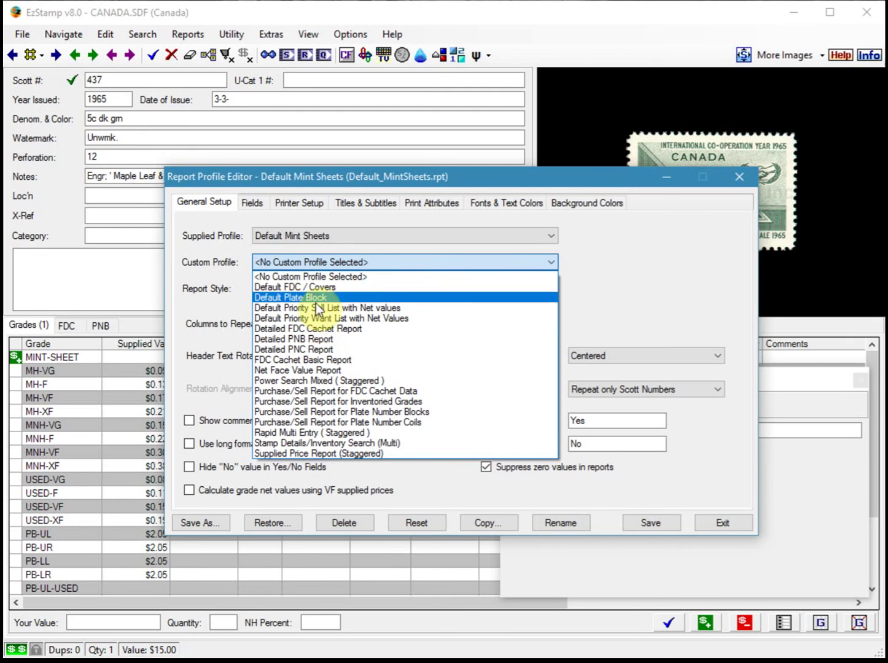
{"action": "left_click", "coordinate": [369, 238]}
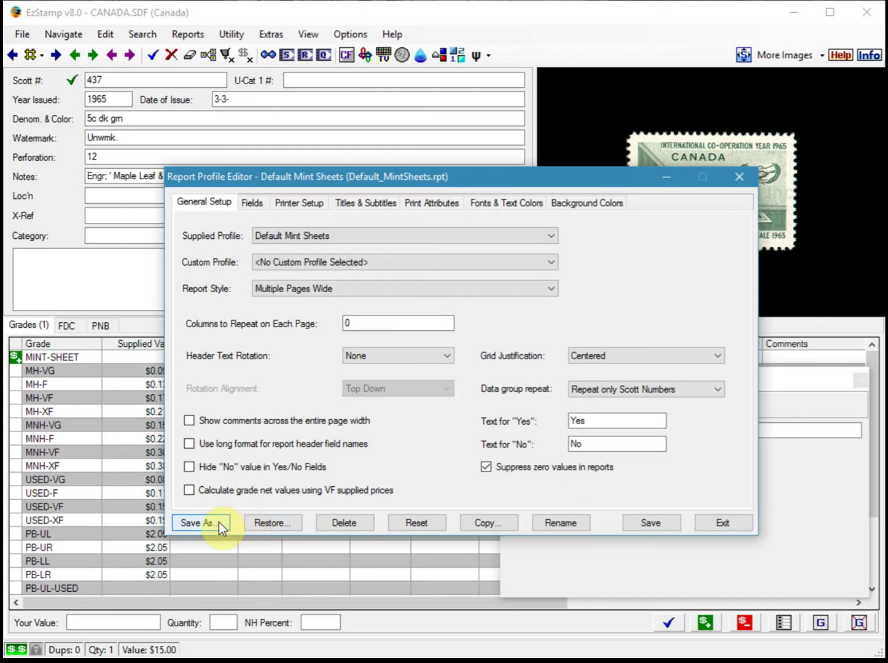
Save the profile as 'myDefault Mint Sheets' (myDefault_MintSheets.rpt) with 'my' prefixed to the description
{"action": "left_click", "coordinate": [201, 523]}
{"action": "left_click_drag", "start_coordinate": [397, 347], "coordinate": [312, 343]}
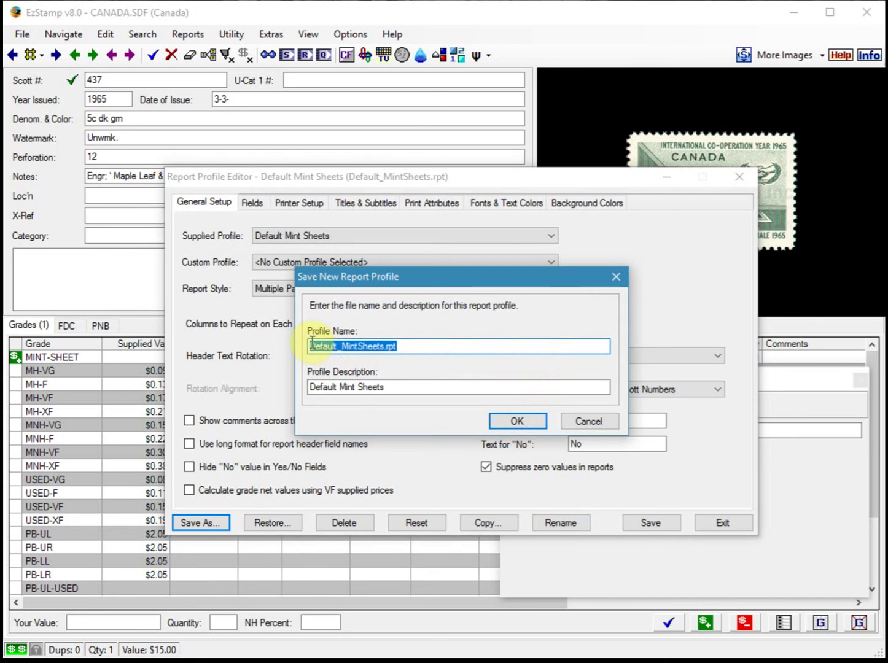
{"action": "left_click", "coordinate": [311, 346]}
{"action": "type", "text": "my"}
{"action": "left_click", "coordinate": [311, 388]}
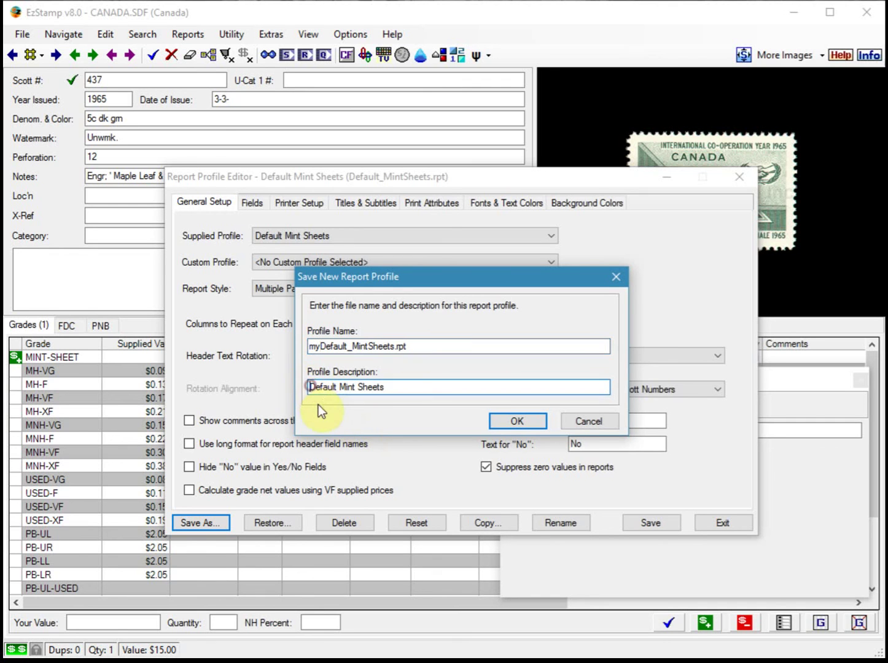
{"action": "type", "text": "my"}
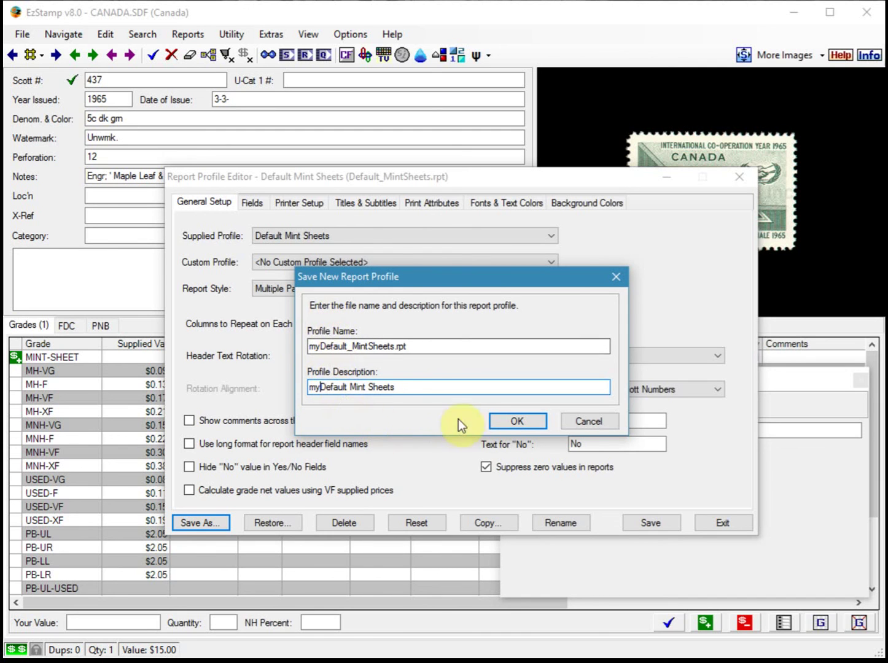
{"action": "left_click", "coordinate": [510, 421]}
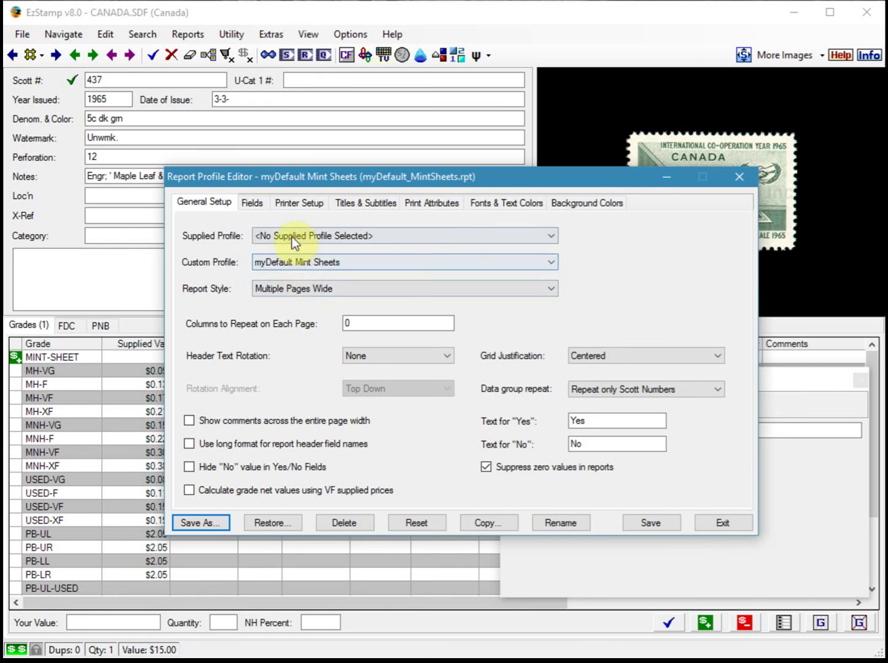
{"action": "left_click", "coordinate": [254, 202]}
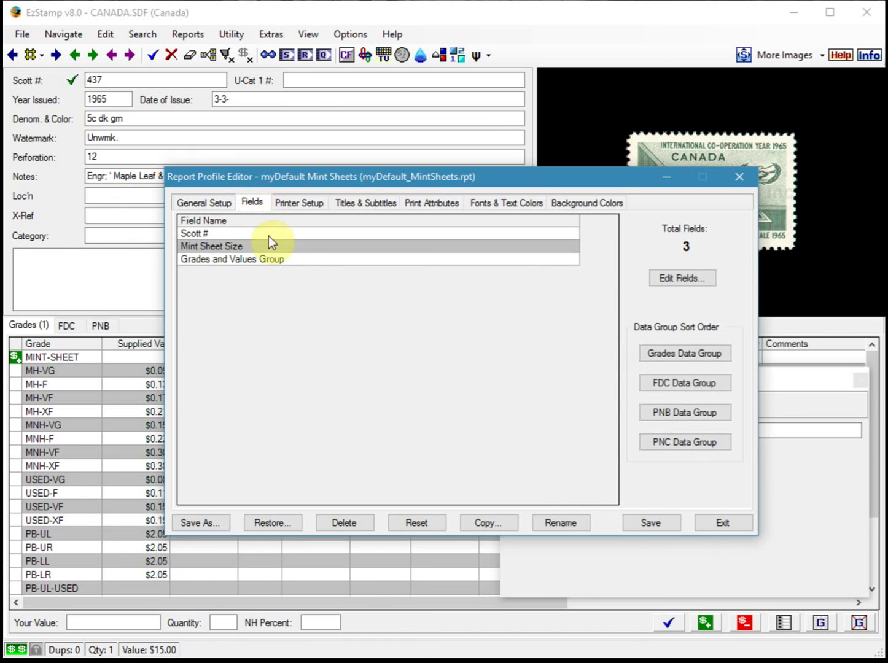
Add the Mint Sheet Face Value user-data field to the profile's assigned fields
{"action": "left_click", "coordinate": [675, 280]}
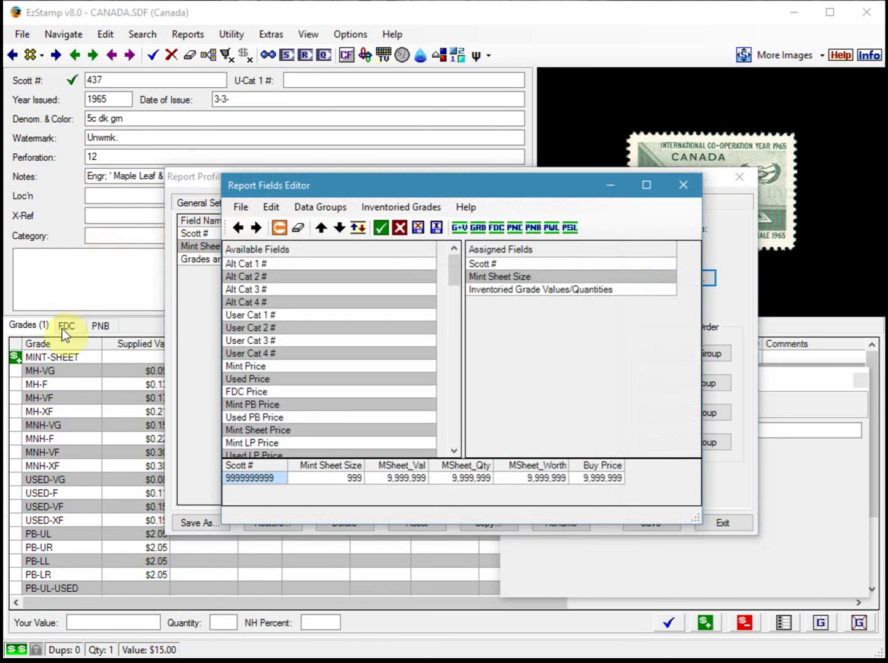
{"action": "left_click", "coordinate": [455, 428]}
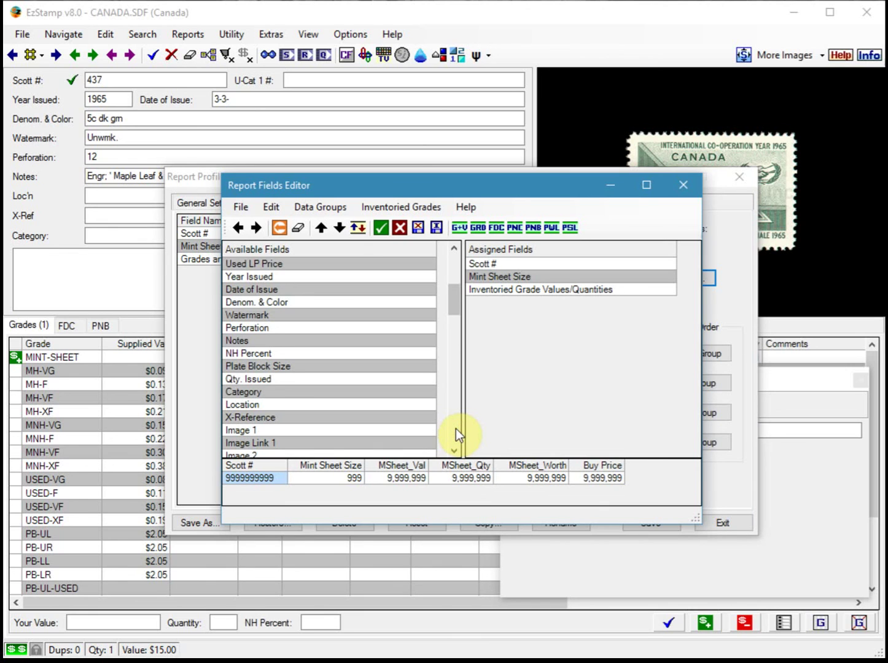
{"action": "left_click", "coordinate": [456, 428]}
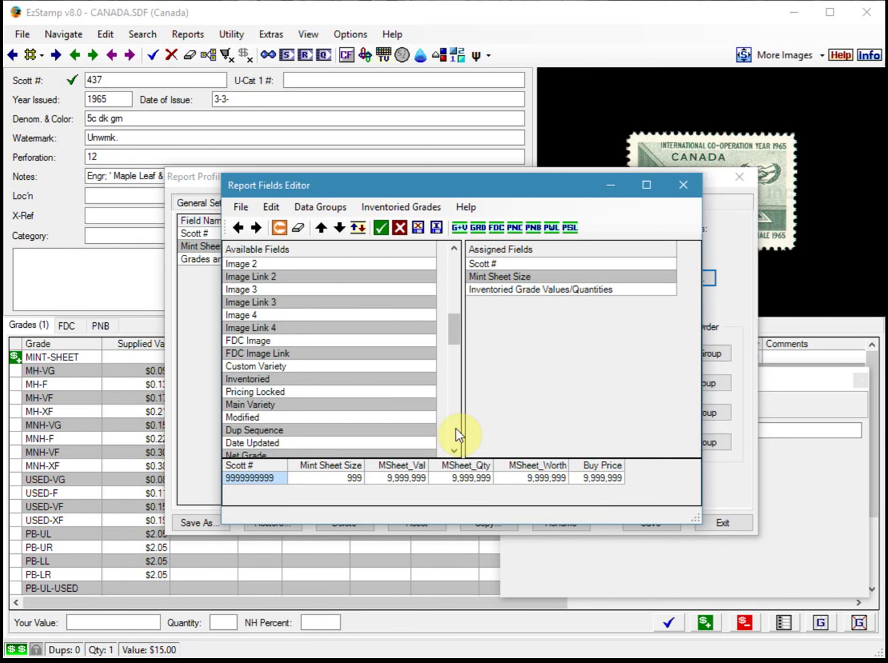
{"action": "left_click", "coordinate": [456, 429]}
{"action": "left_click", "coordinate": [451, 431]}
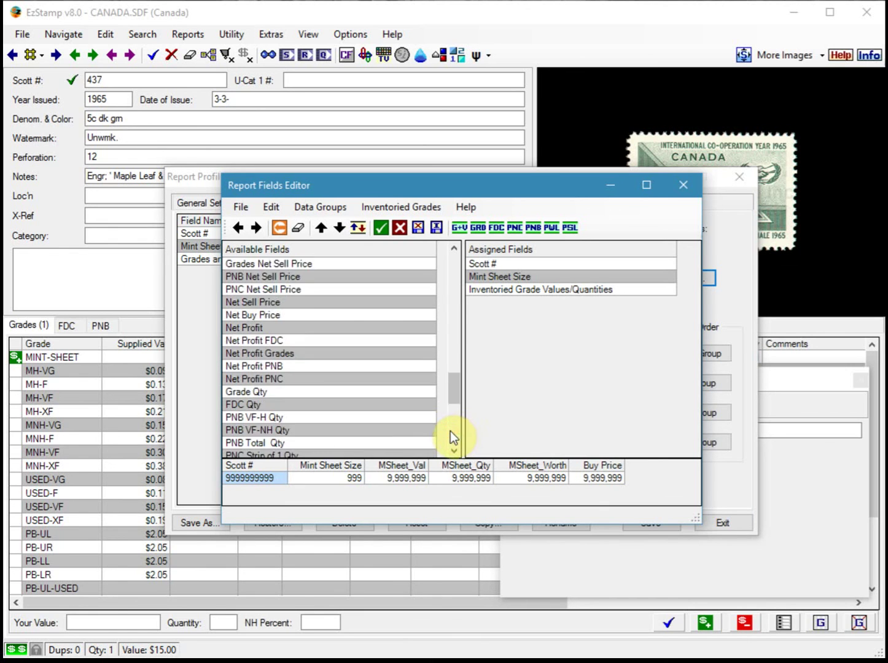
{"action": "left_click", "coordinate": [454, 429]}
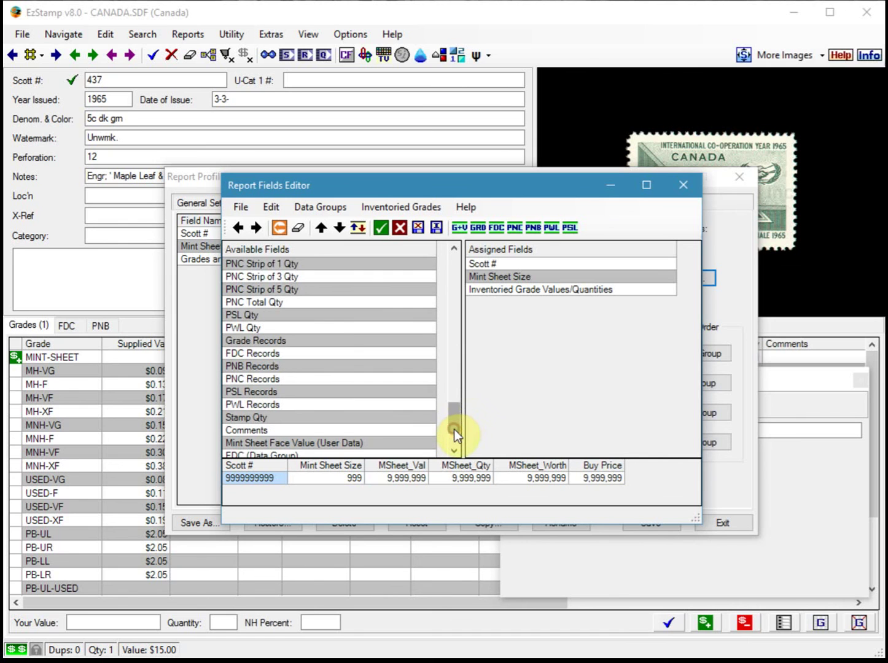
{"action": "left_click_drag", "start_coordinate": [459, 403], "coordinate": [455, 419]}
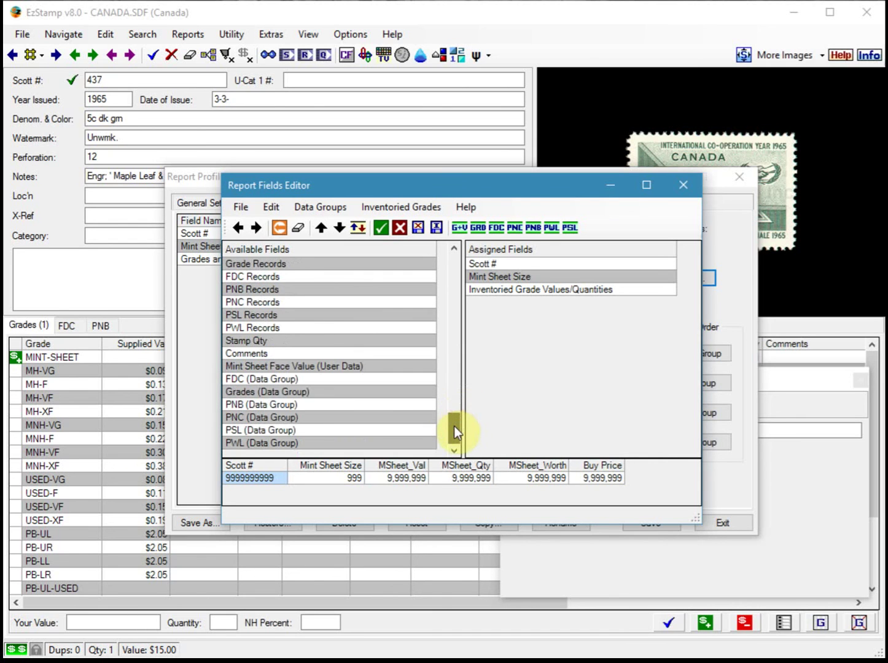
{"action": "double_click", "coordinate": [300, 366]}
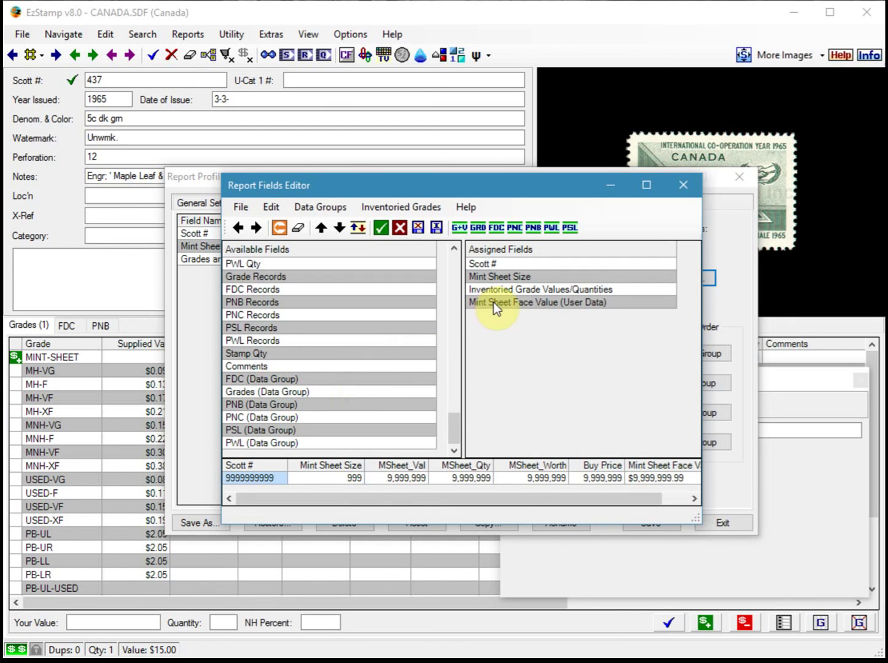
{"action": "left_click", "coordinate": [381, 228]}
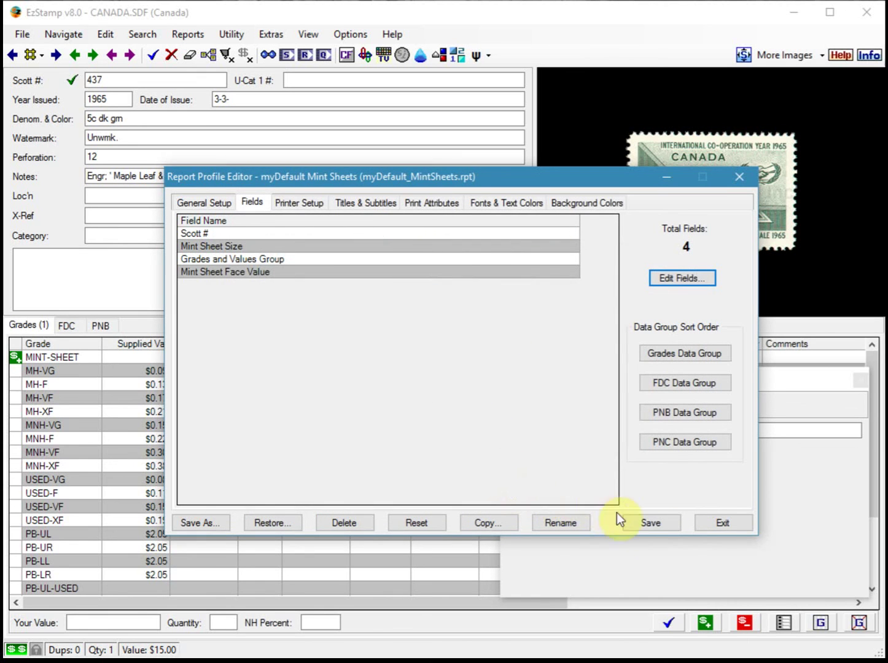
Save the updated myDefault Mint Sheets profile and exit the editor
{"action": "left_click", "coordinate": [652, 522]}
{"action": "left_click", "coordinate": [453, 429]}
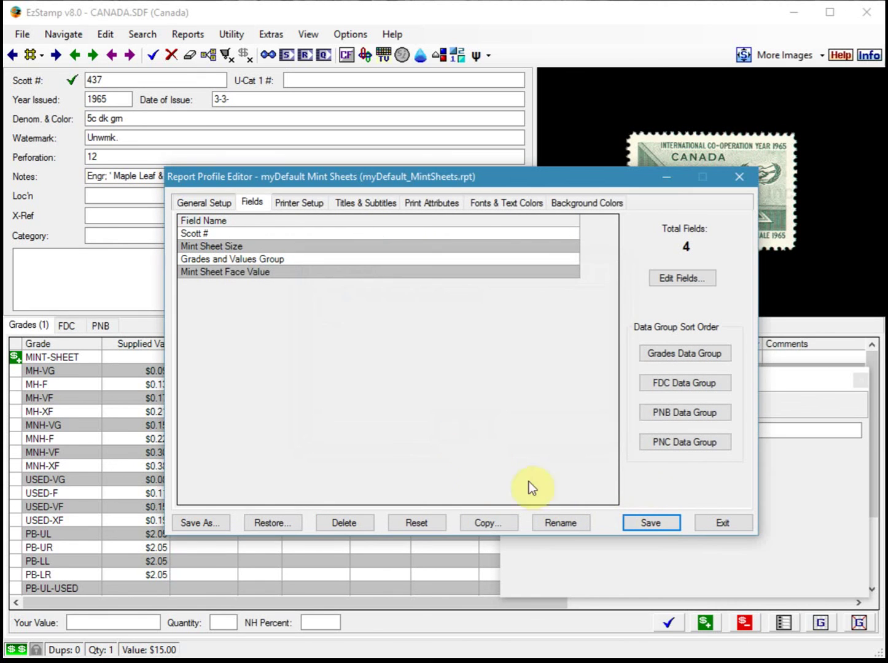
{"action": "left_click", "coordinate": [720, 521]}
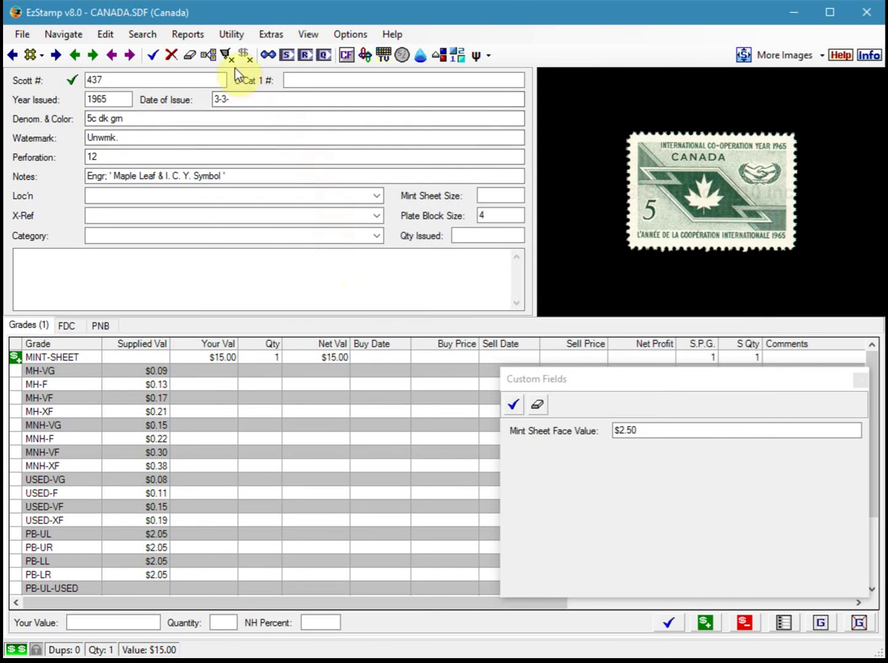
Set the Mint Sheets Report to the myDefault Mint Sheets profile and find matching records
{"action": "left_click", "coordinate": [193, 35]}
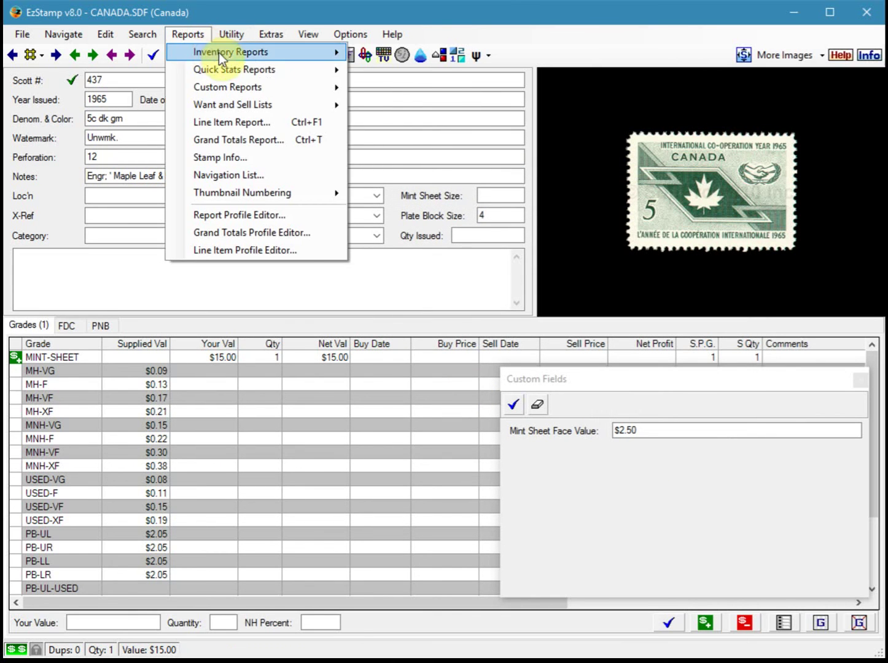
{"action": "mouse_move", "coordinate": [218, 53]}
{"action": "left_click", "coordinate": [431, 123]}
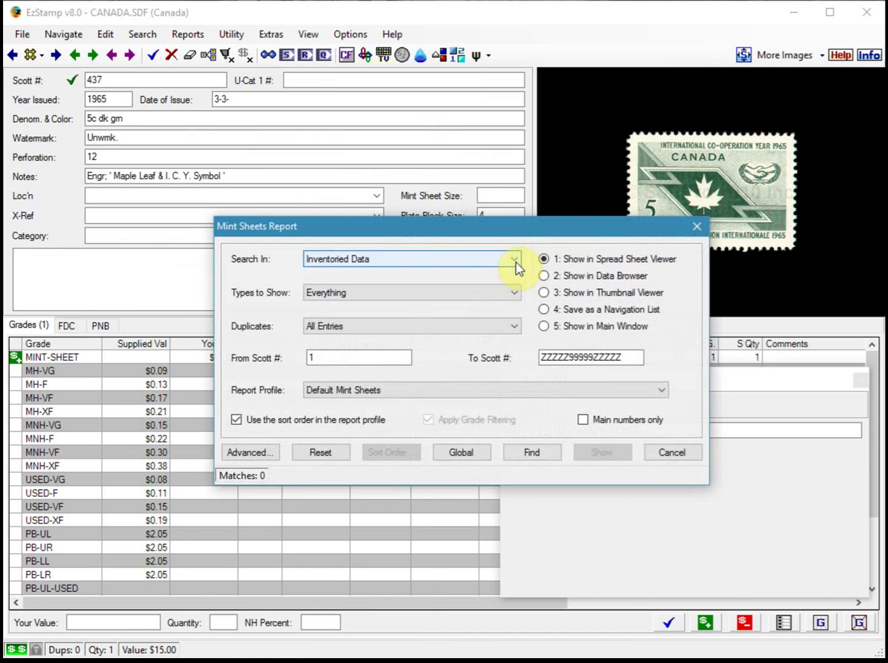
{"action": "left_click", "coordinate": [340, 392]}
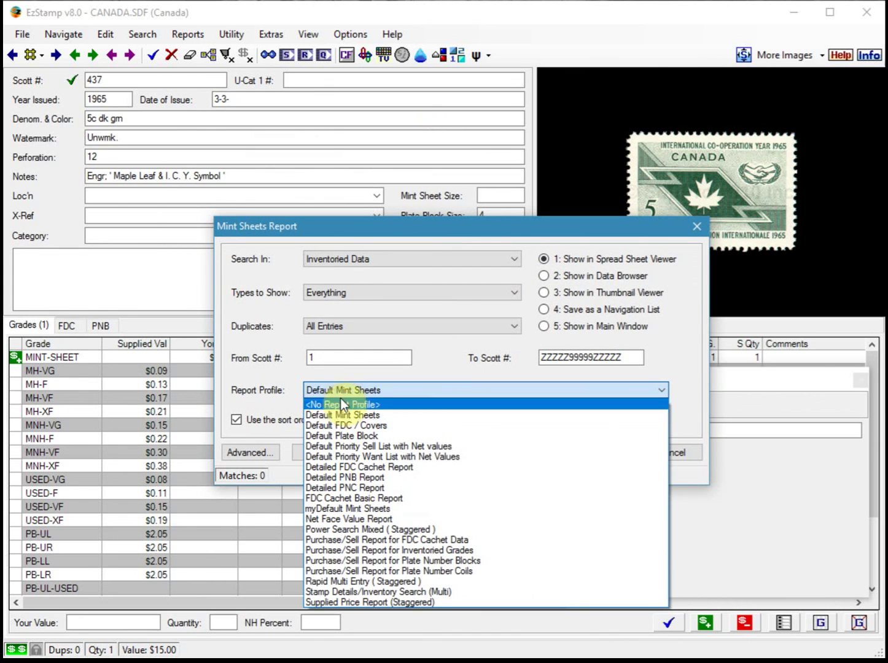
{"action": "left_click", "coordinate": [347, 509]}
{"action": "left_click", "coordinate": [532, 455]}
Show the report: face values $2.50 each, $4.00 for Scott 436, totalling $14.00
{"action": "left_click", "coordinate": [608, 455]}
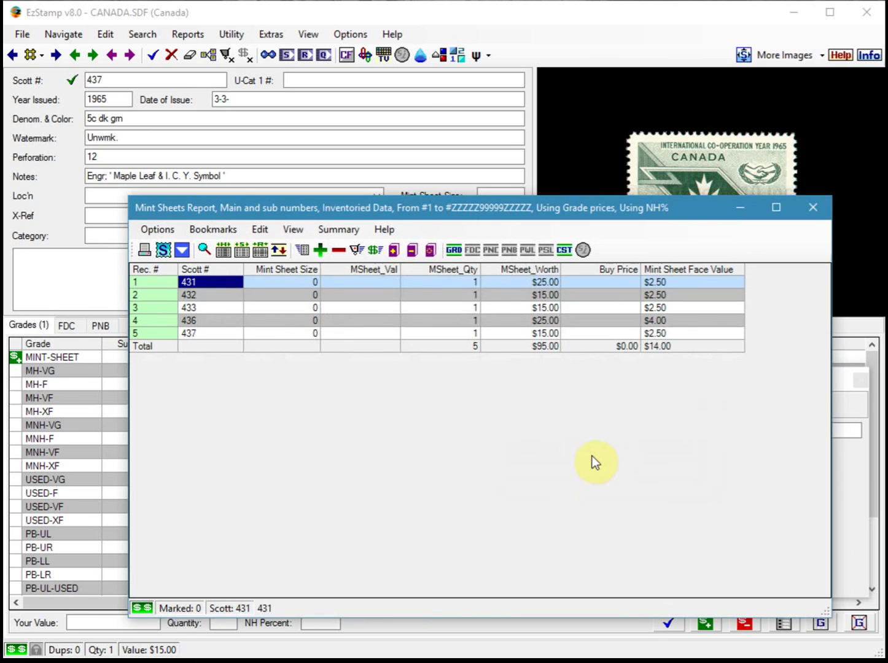
{"action": "left_click_drag", "start_coordinate": [424, 211], "coordinate": [368, 183]}
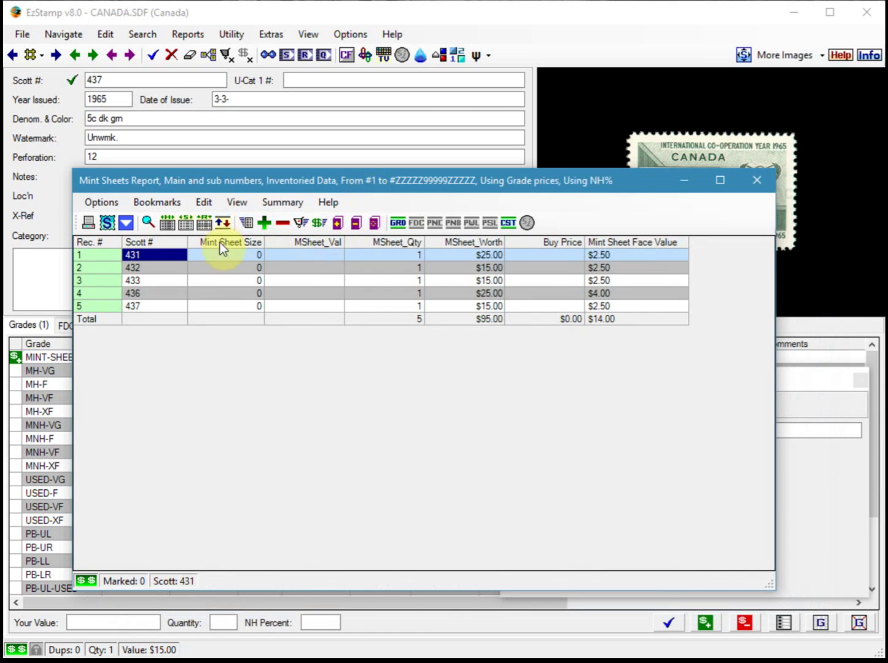